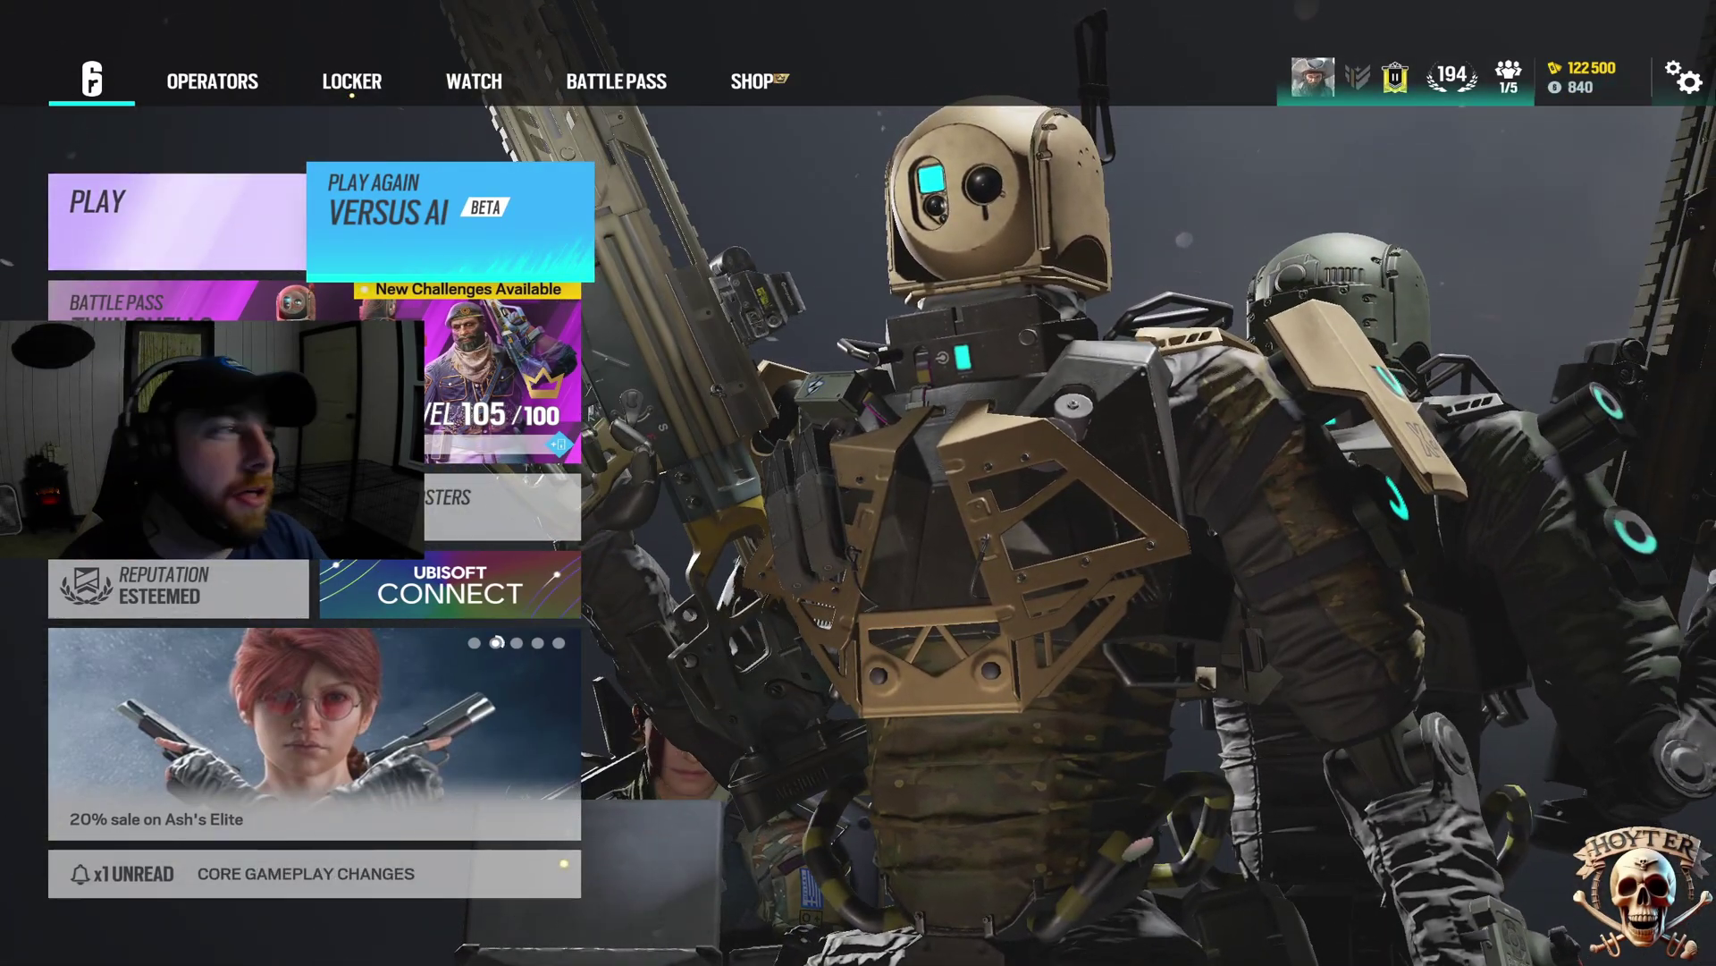
Open Siege's Options menu and switch to the Audio settings for Night Mode dynamic range
left_click(1684, 80)
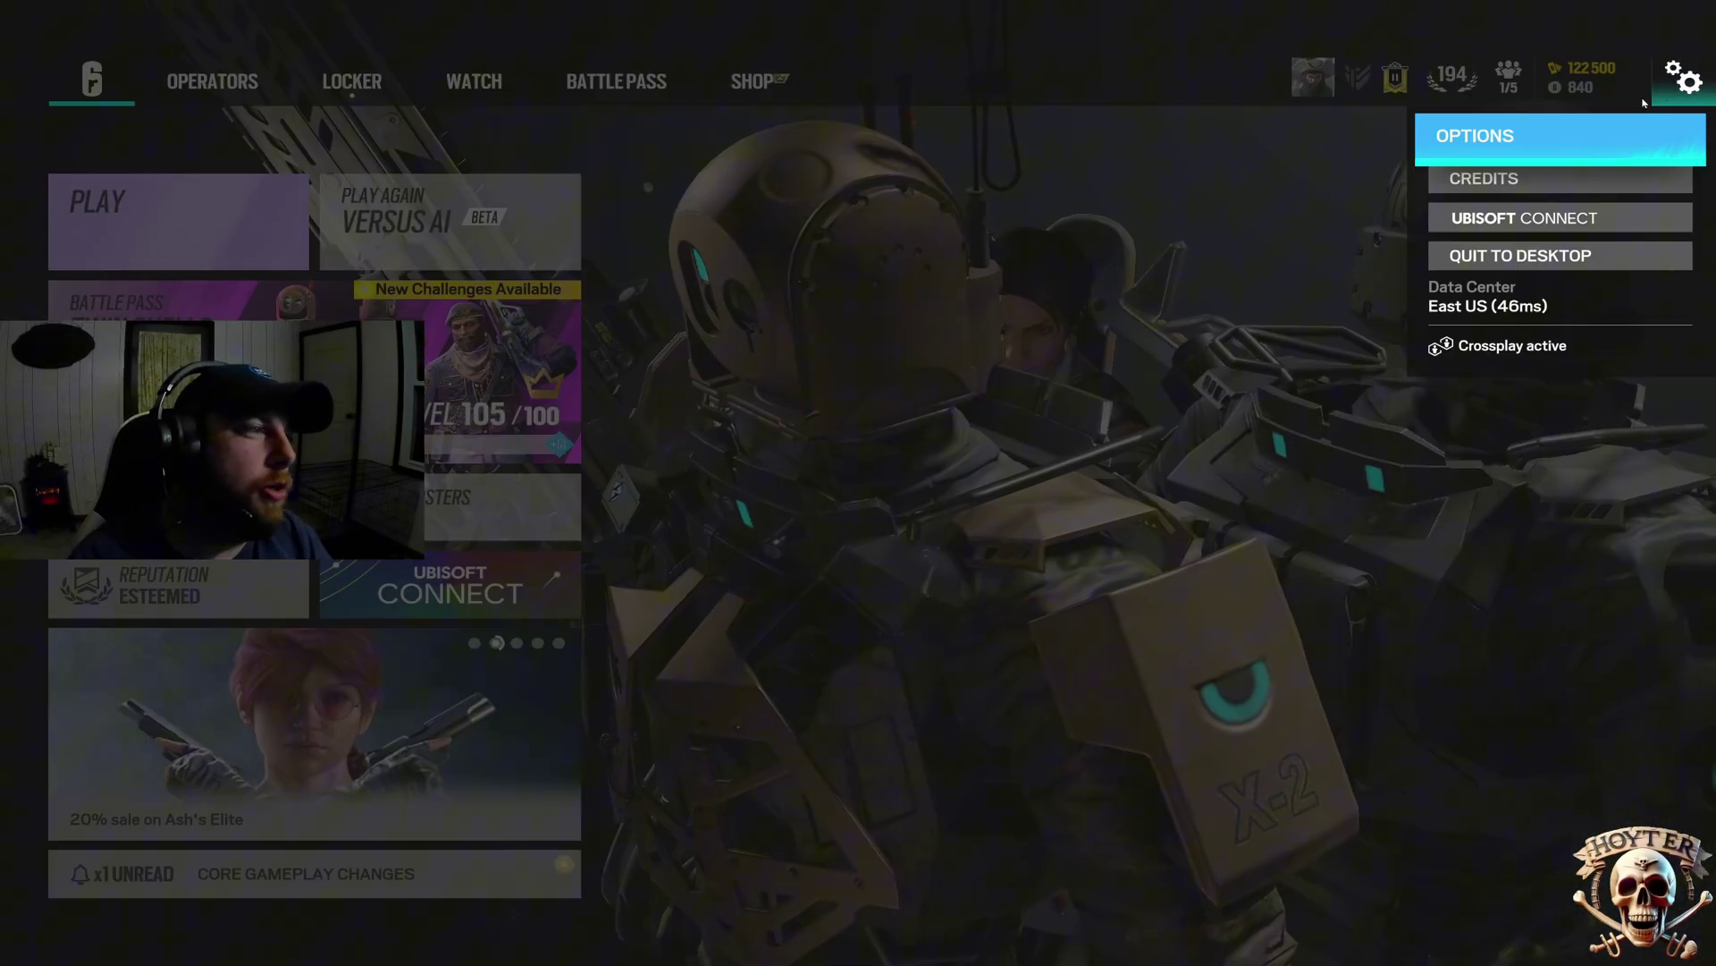
left_click(1534, 140)
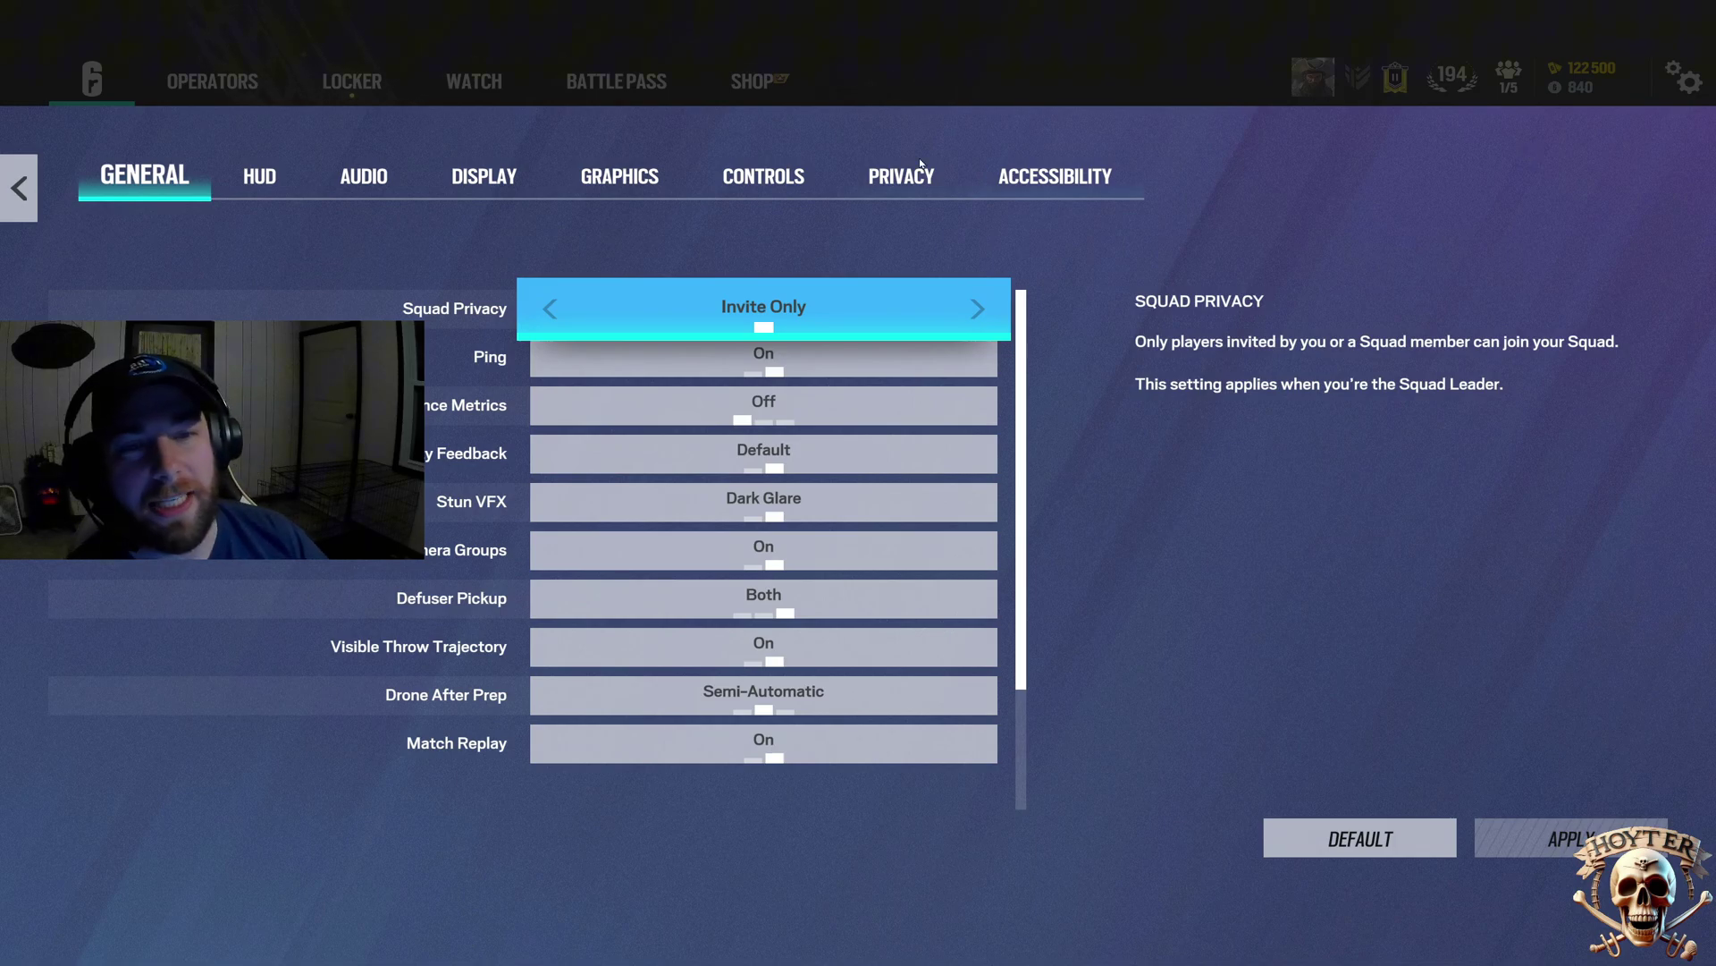
left_click(363, 176)
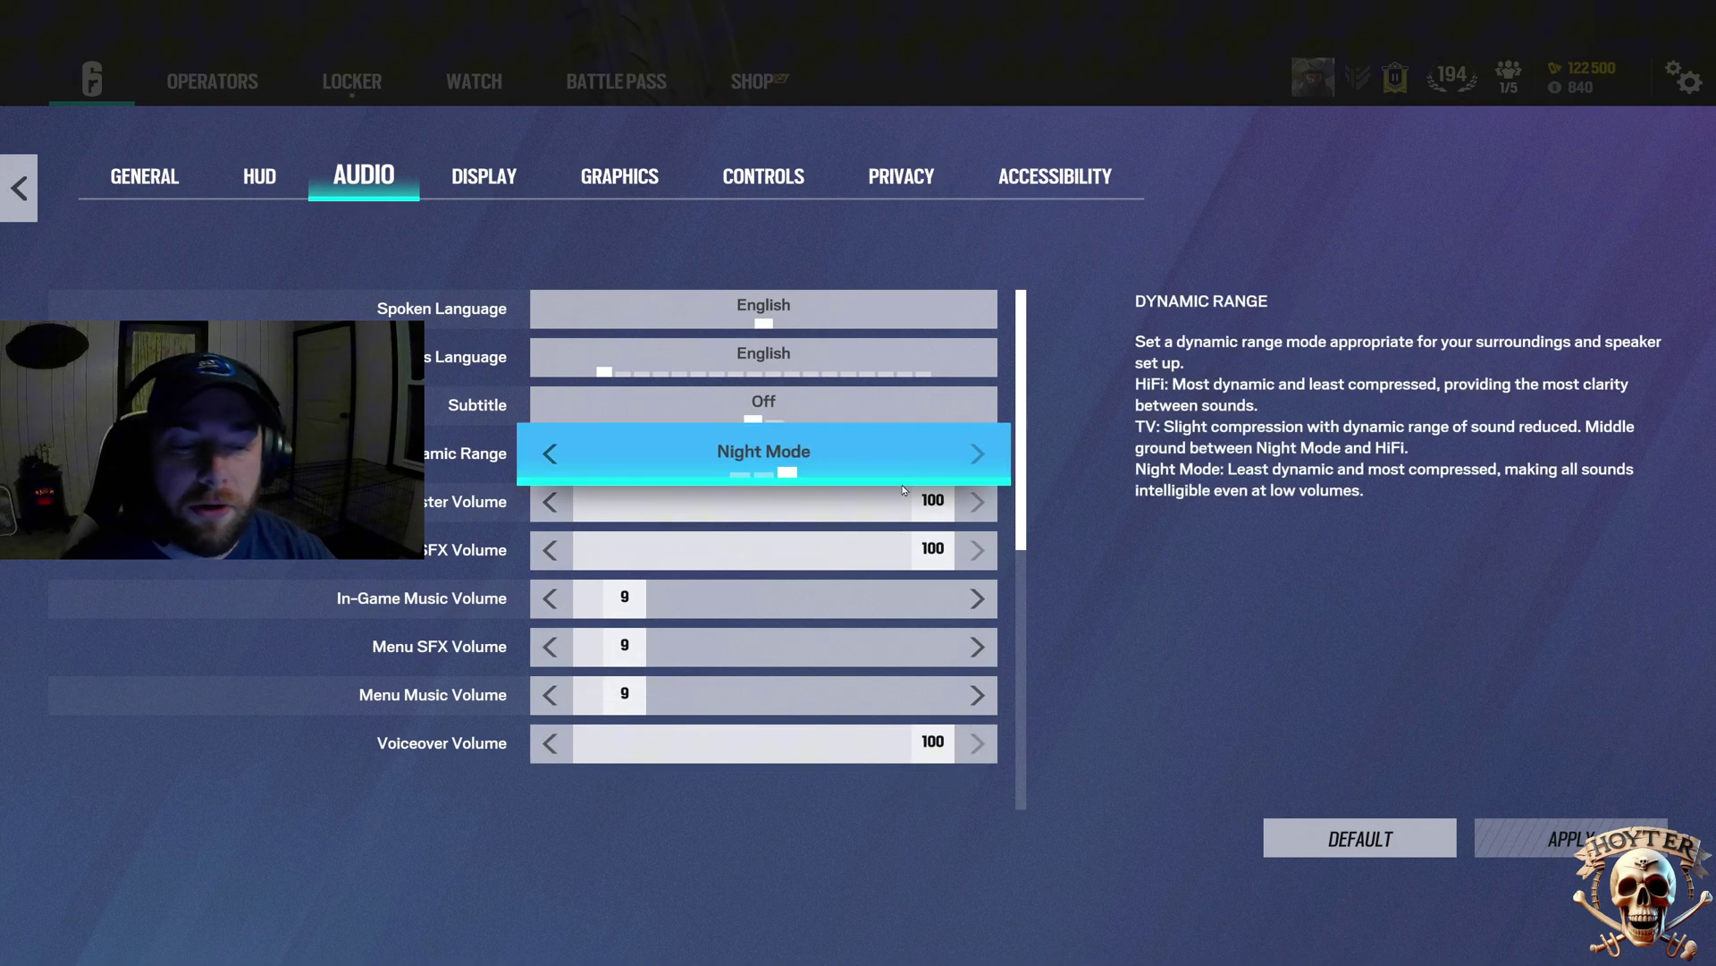
scroll(858, 577, "down", 2)
scroll(831, 590, "down", 2)
scroll(805, 617, "down", 2)
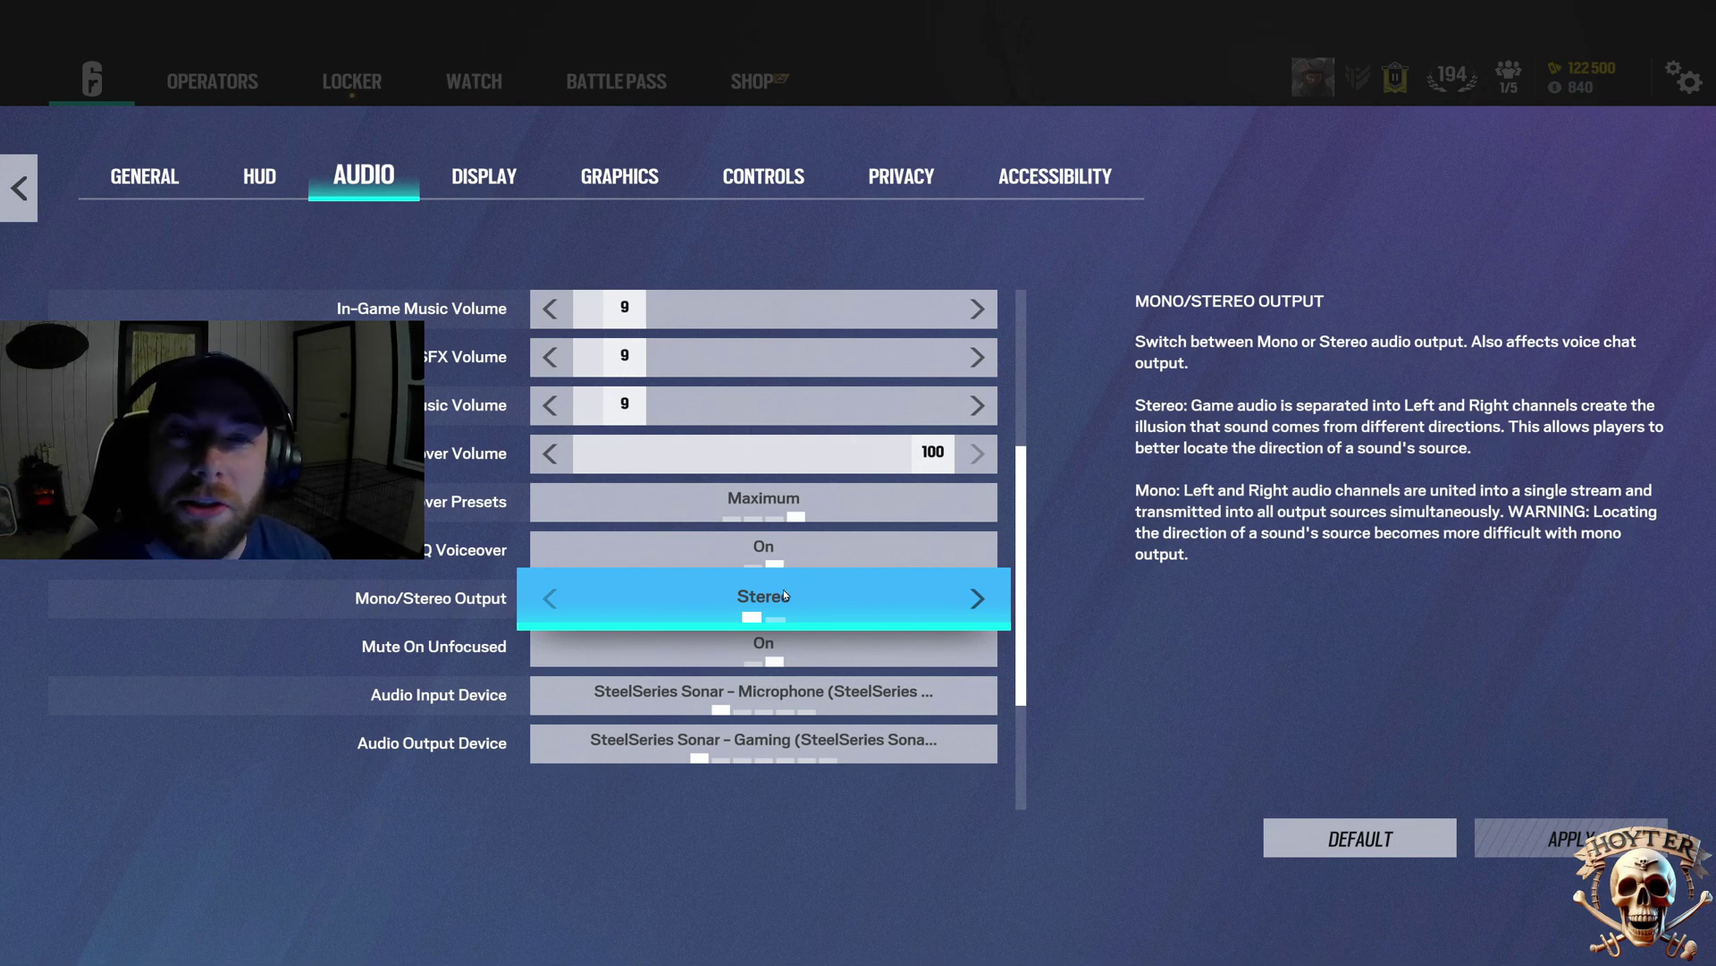
scroll(790, 585, "down", 1)
scroll(814, 588, "down", 2)
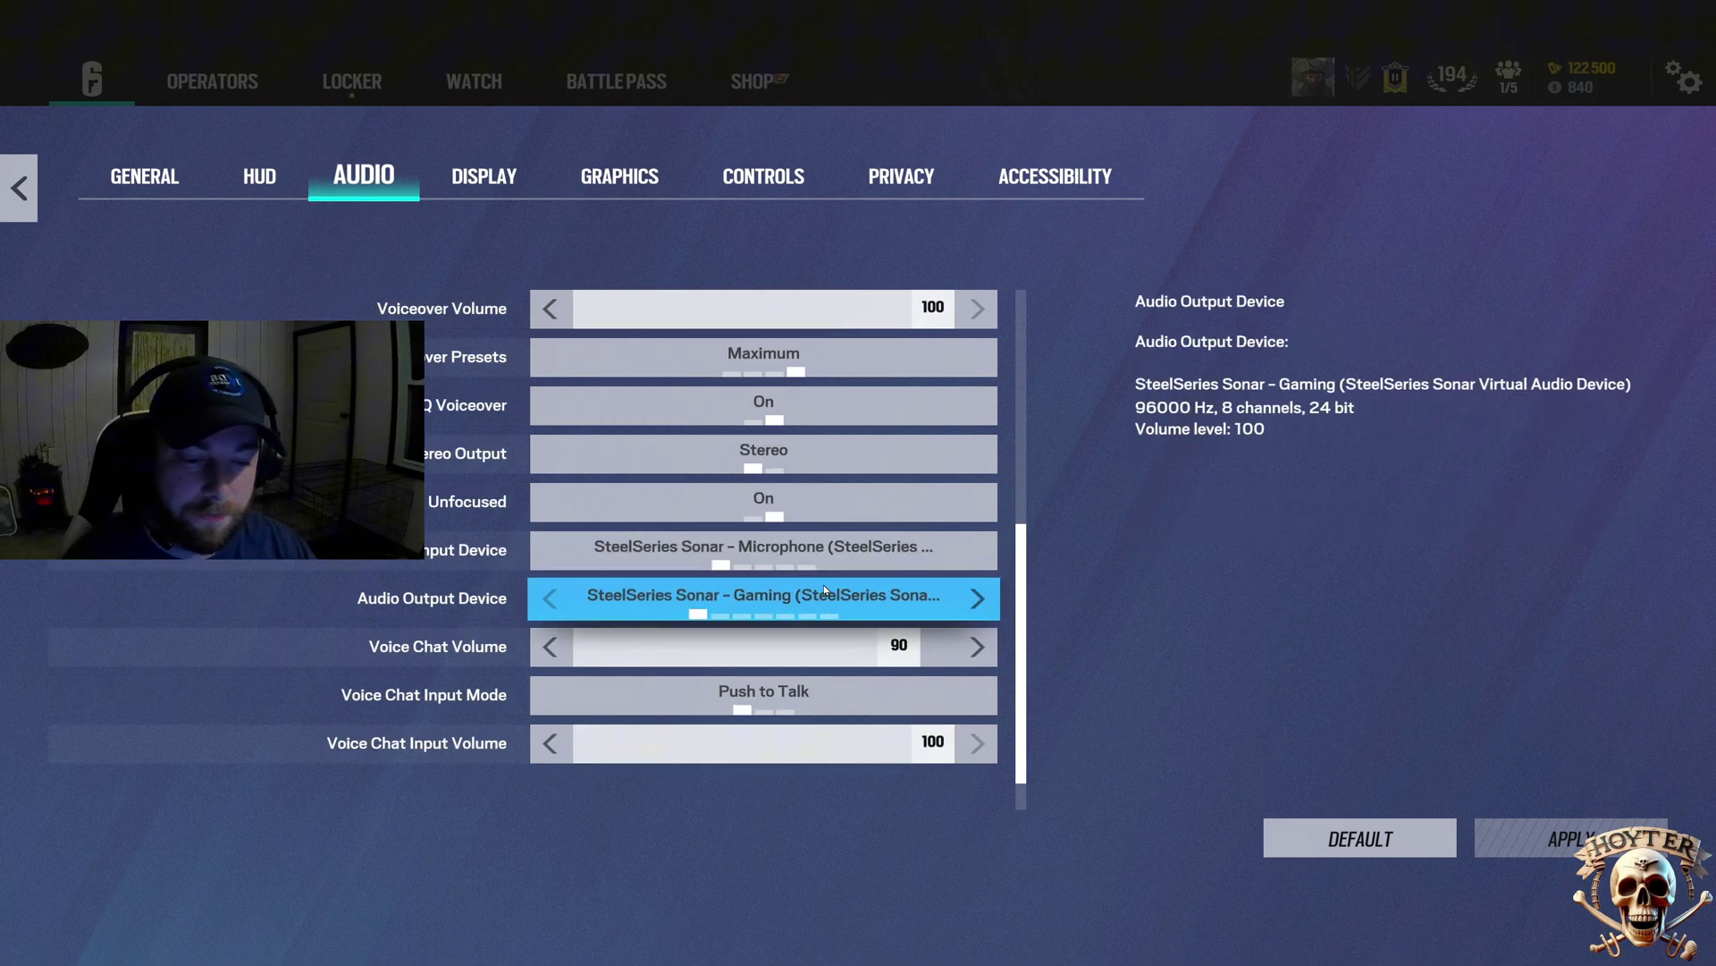
scroll(824, 587, "down", 1)
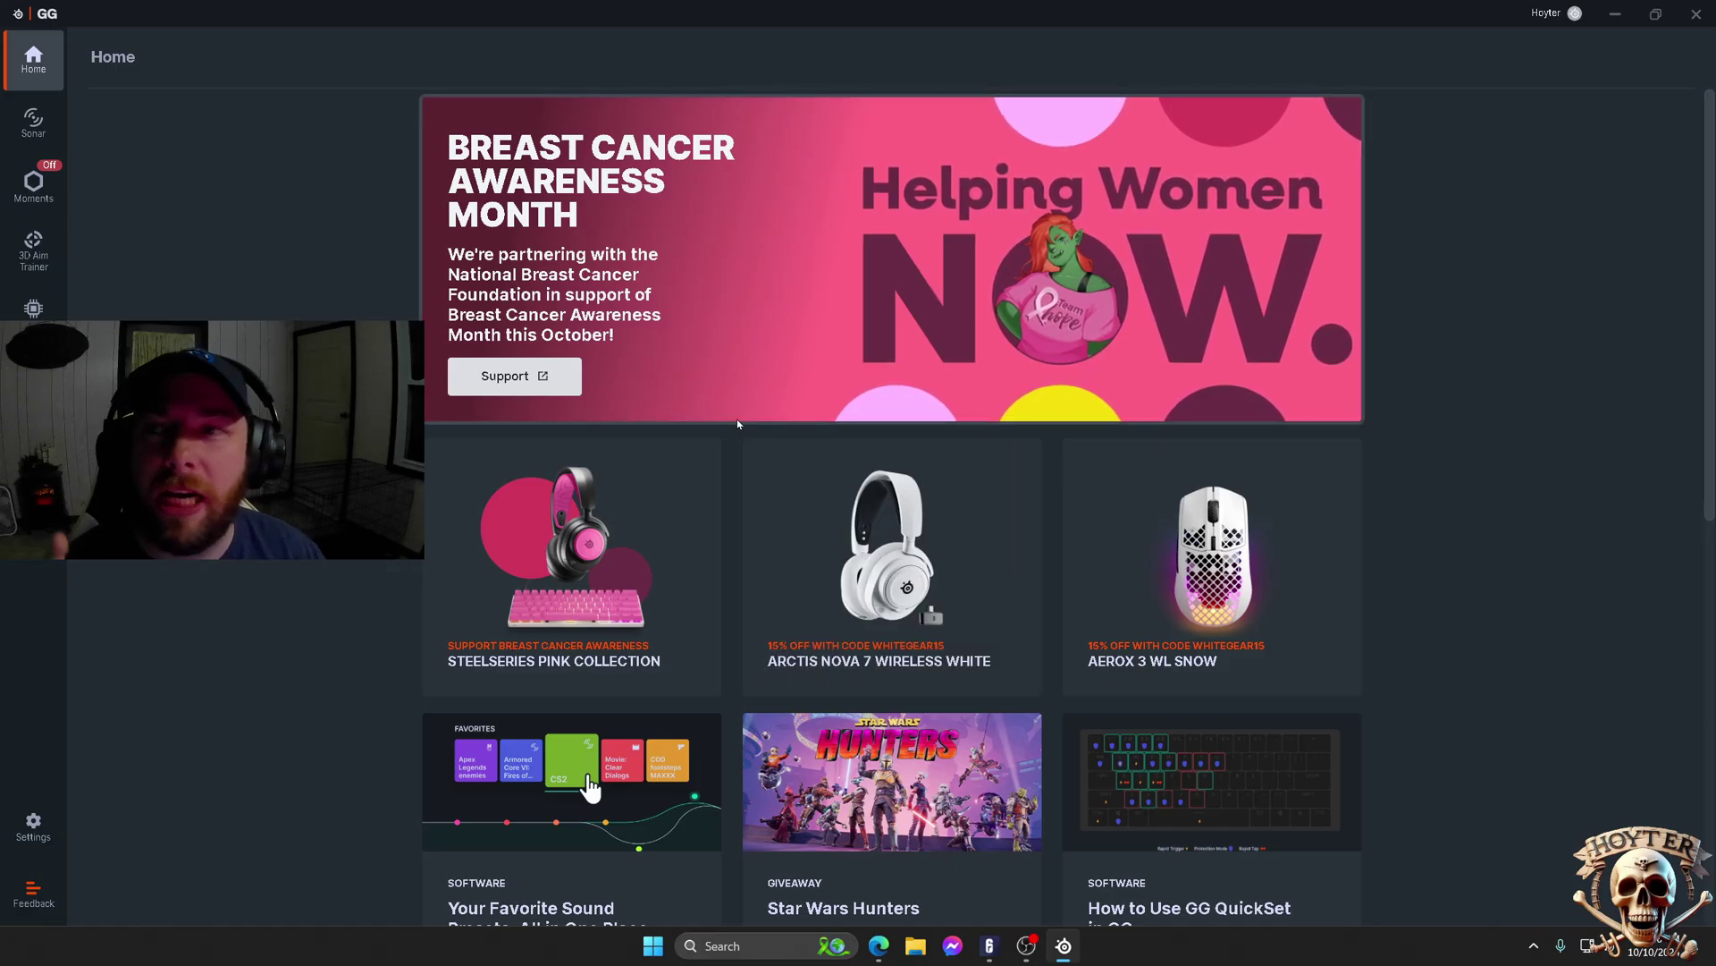
In Sonar, keep The Best Speakers (SXFI GAMER) as the master channel's personal mix output
left_click(33, 122)
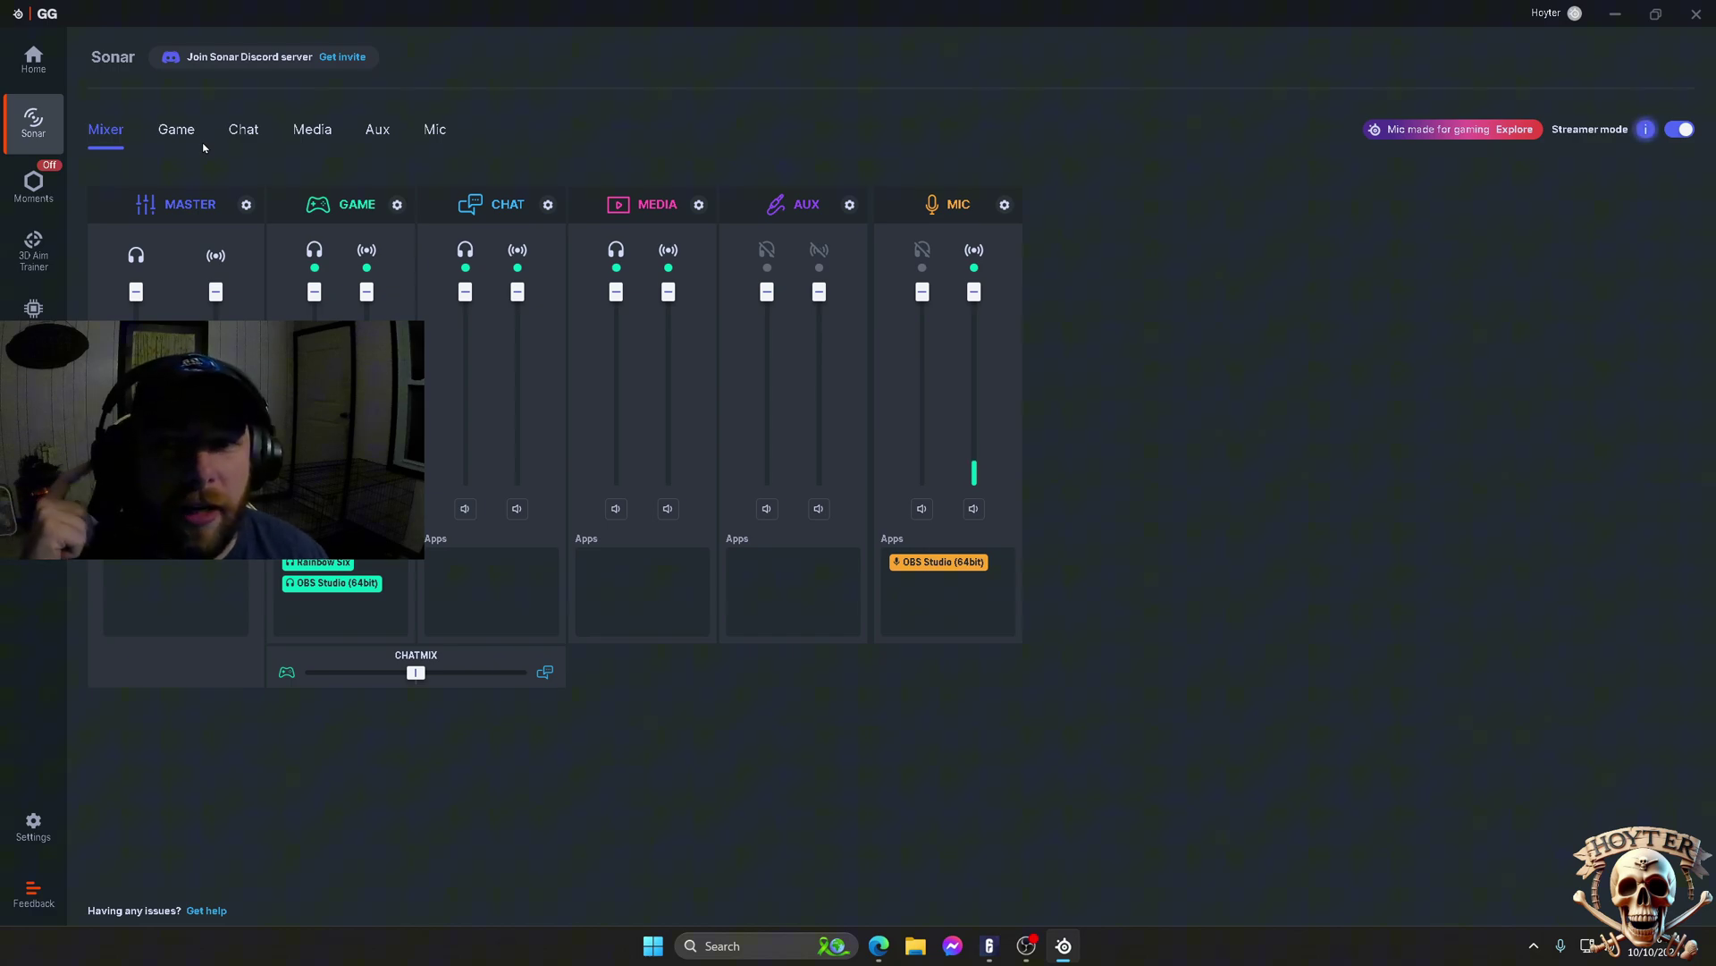
left_click(247, 207)
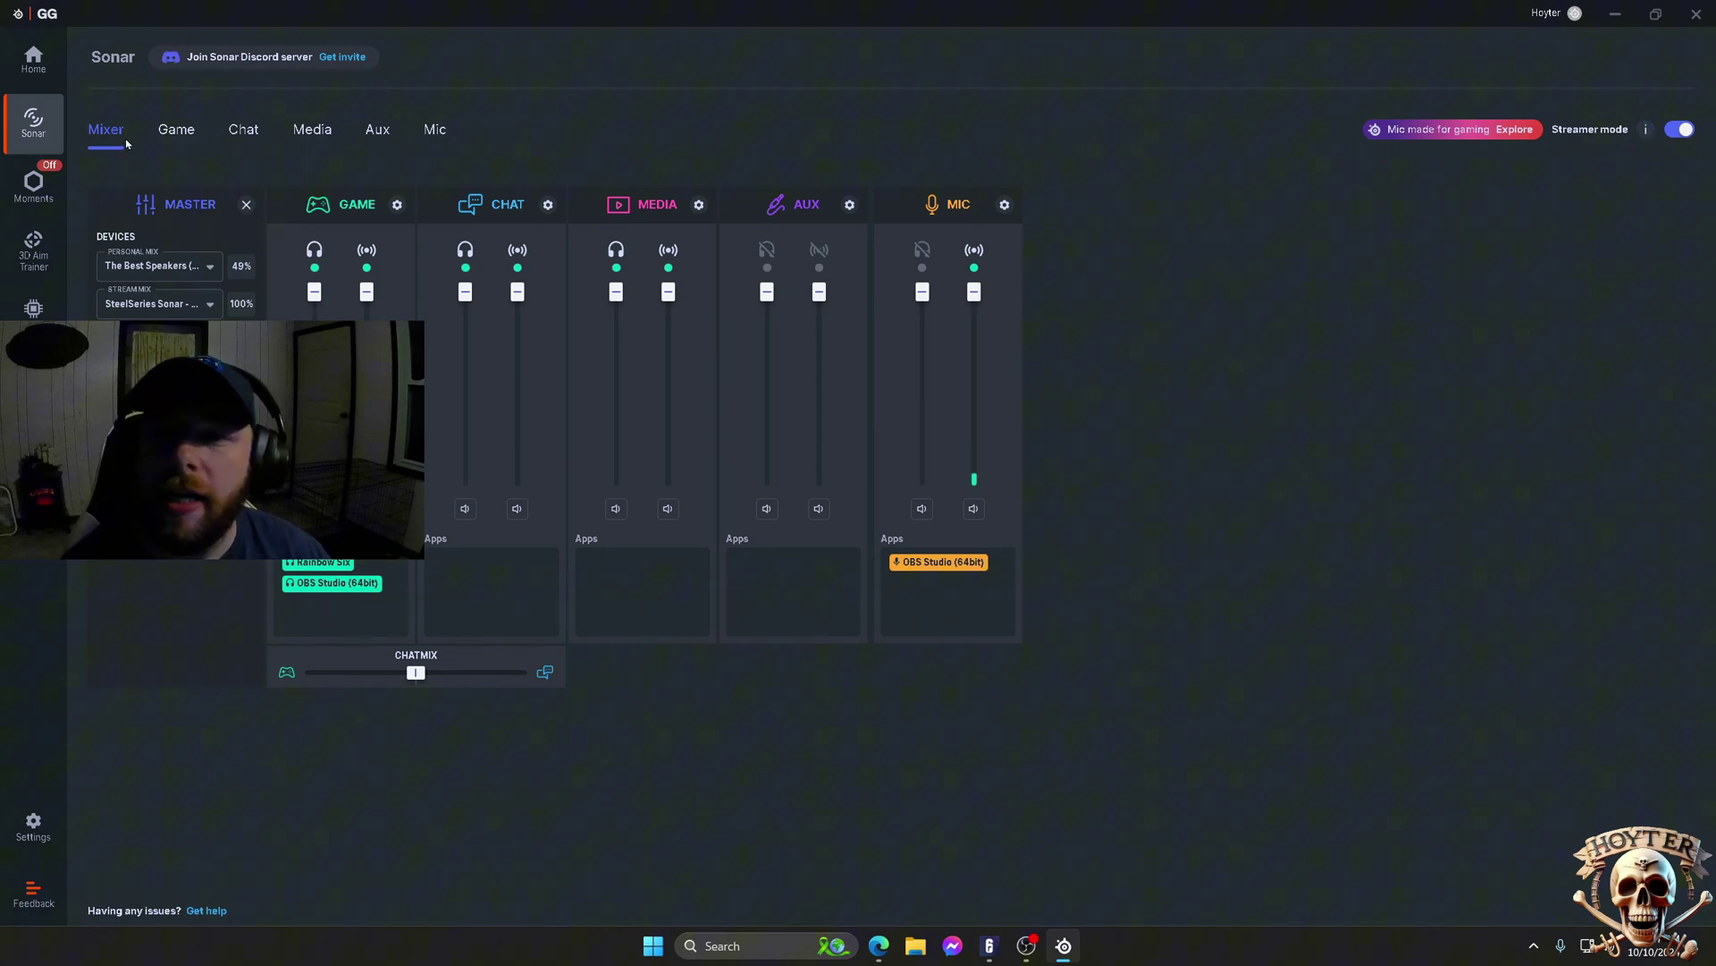
left_click(190, 265)
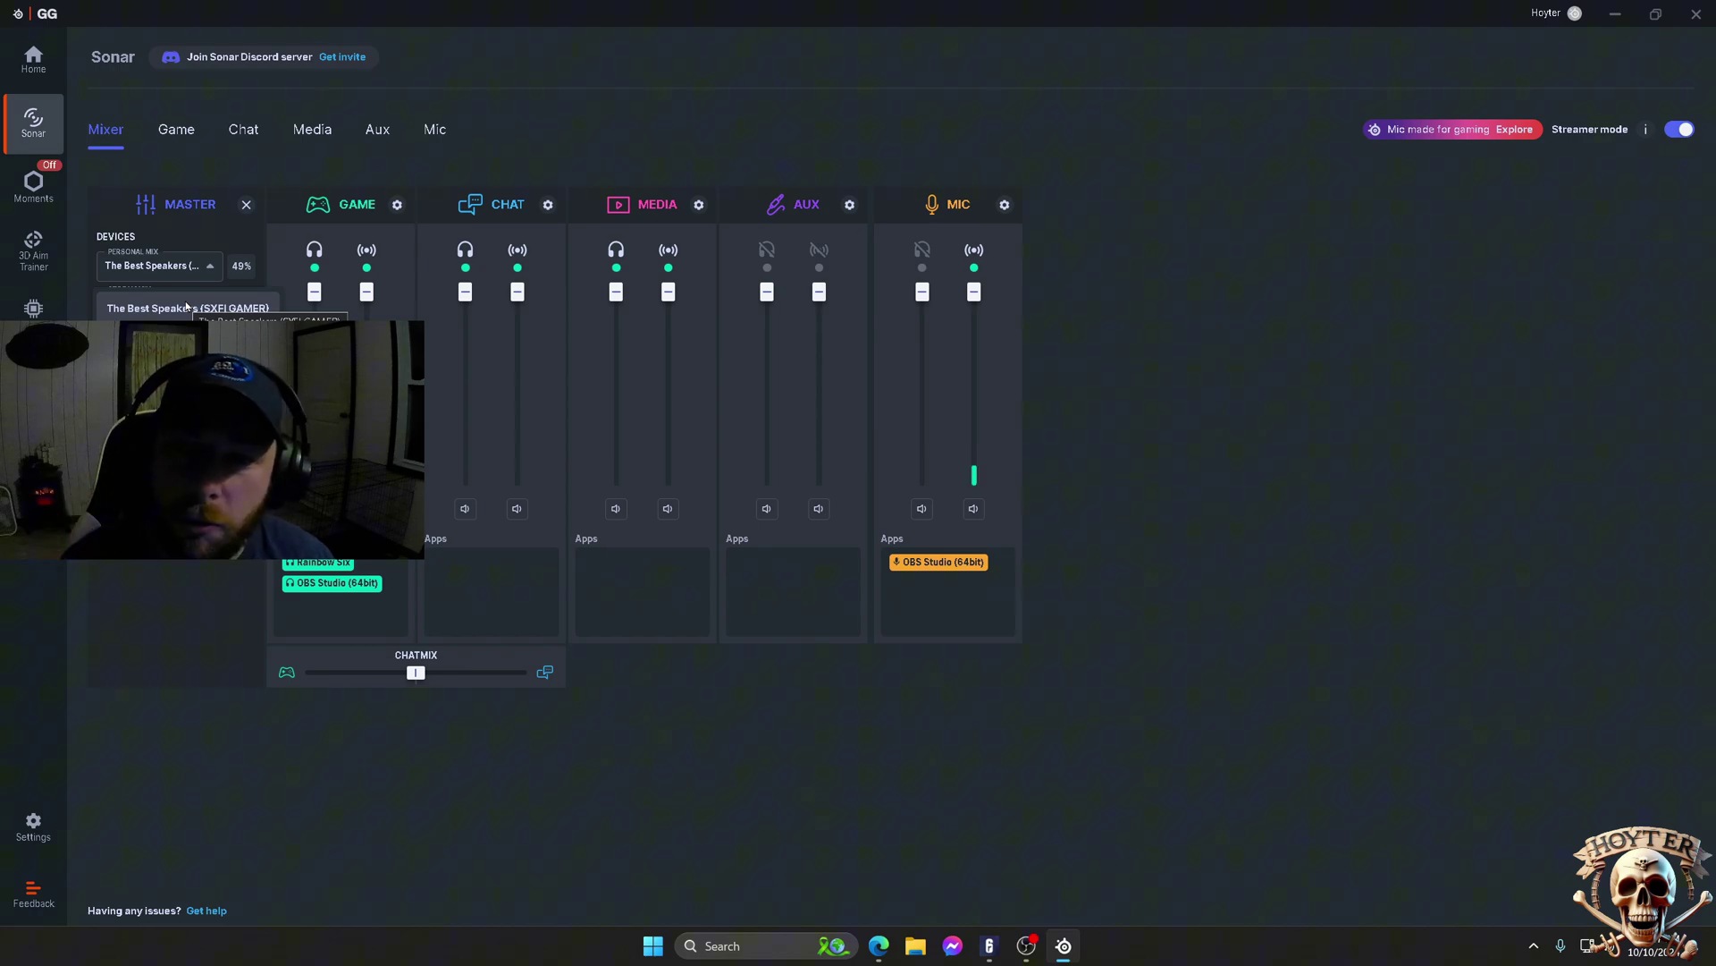
left_click(186, 308)
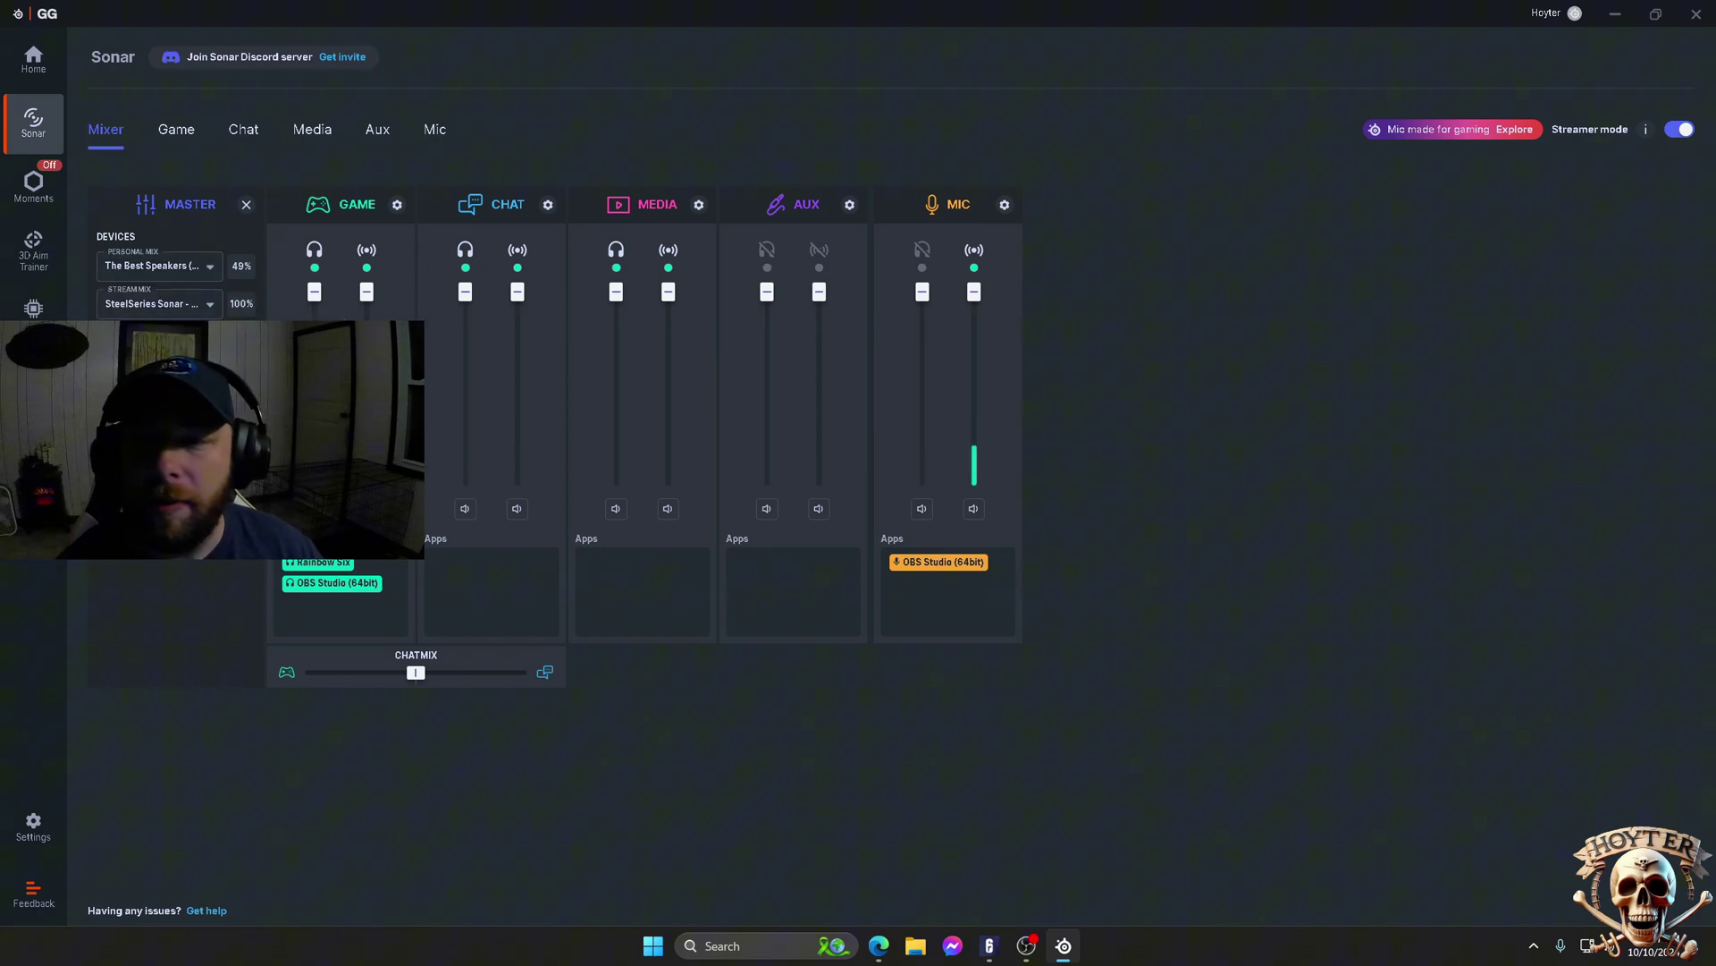
left_click(247, 206)
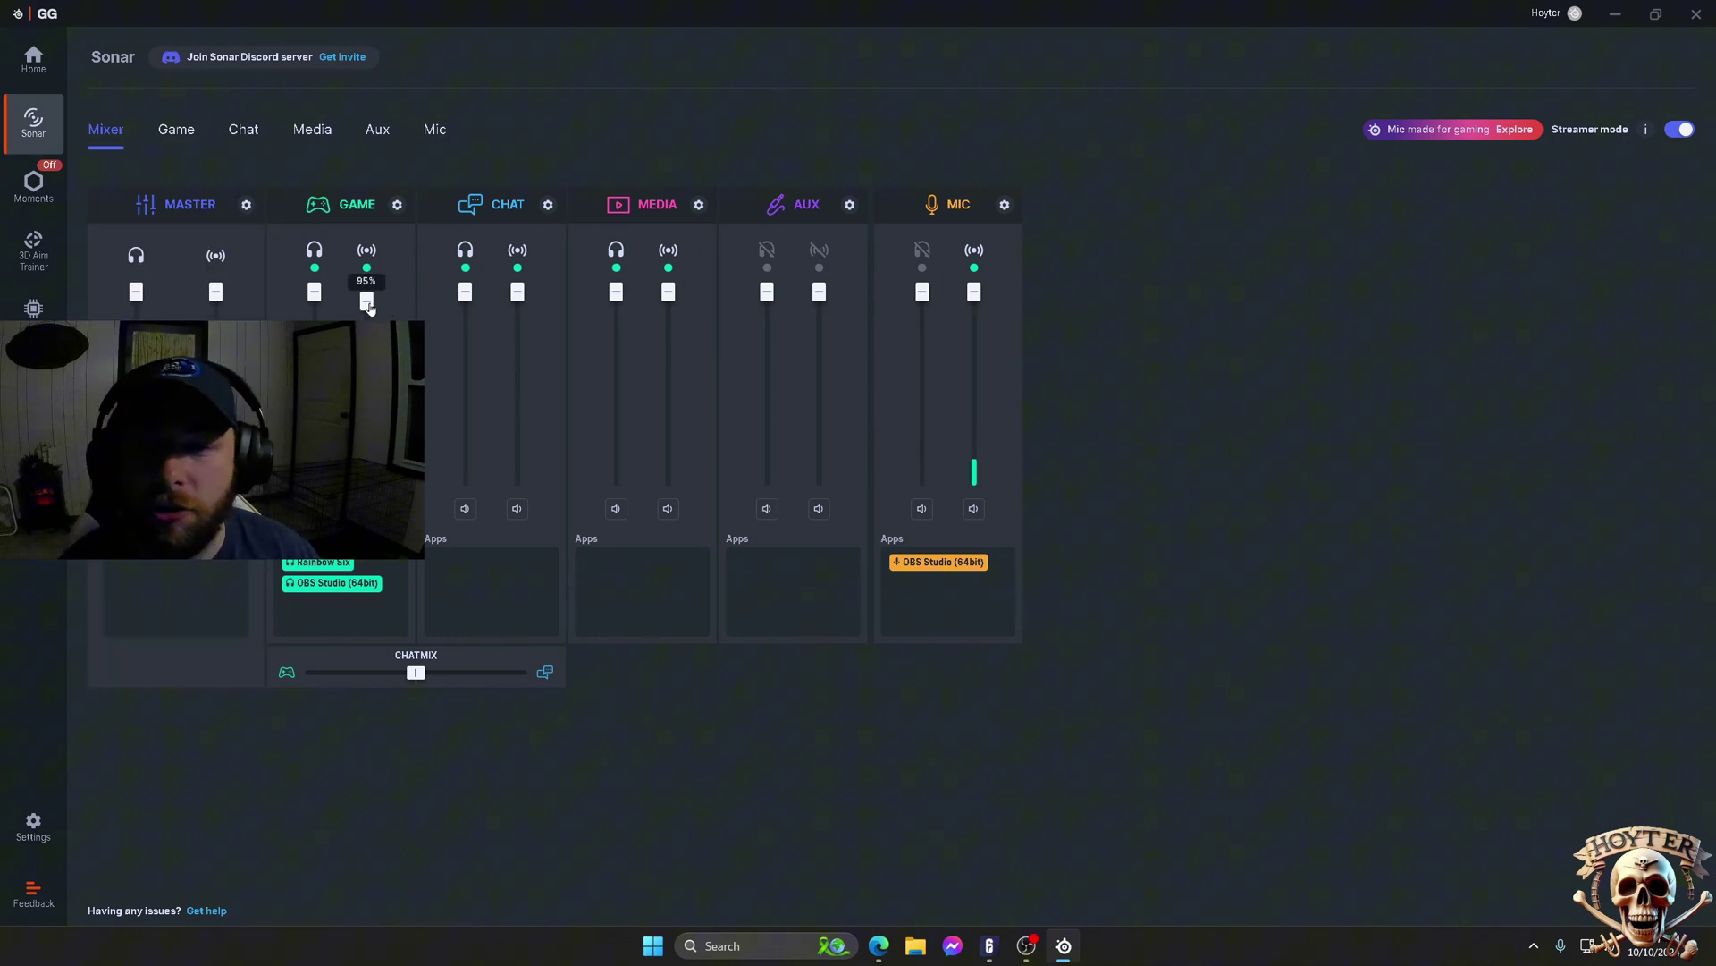
Return the Mic streaming fader to full after adjusting it, and show the Game channel equalizer
left_click_drag(367, 294, 366, 312)
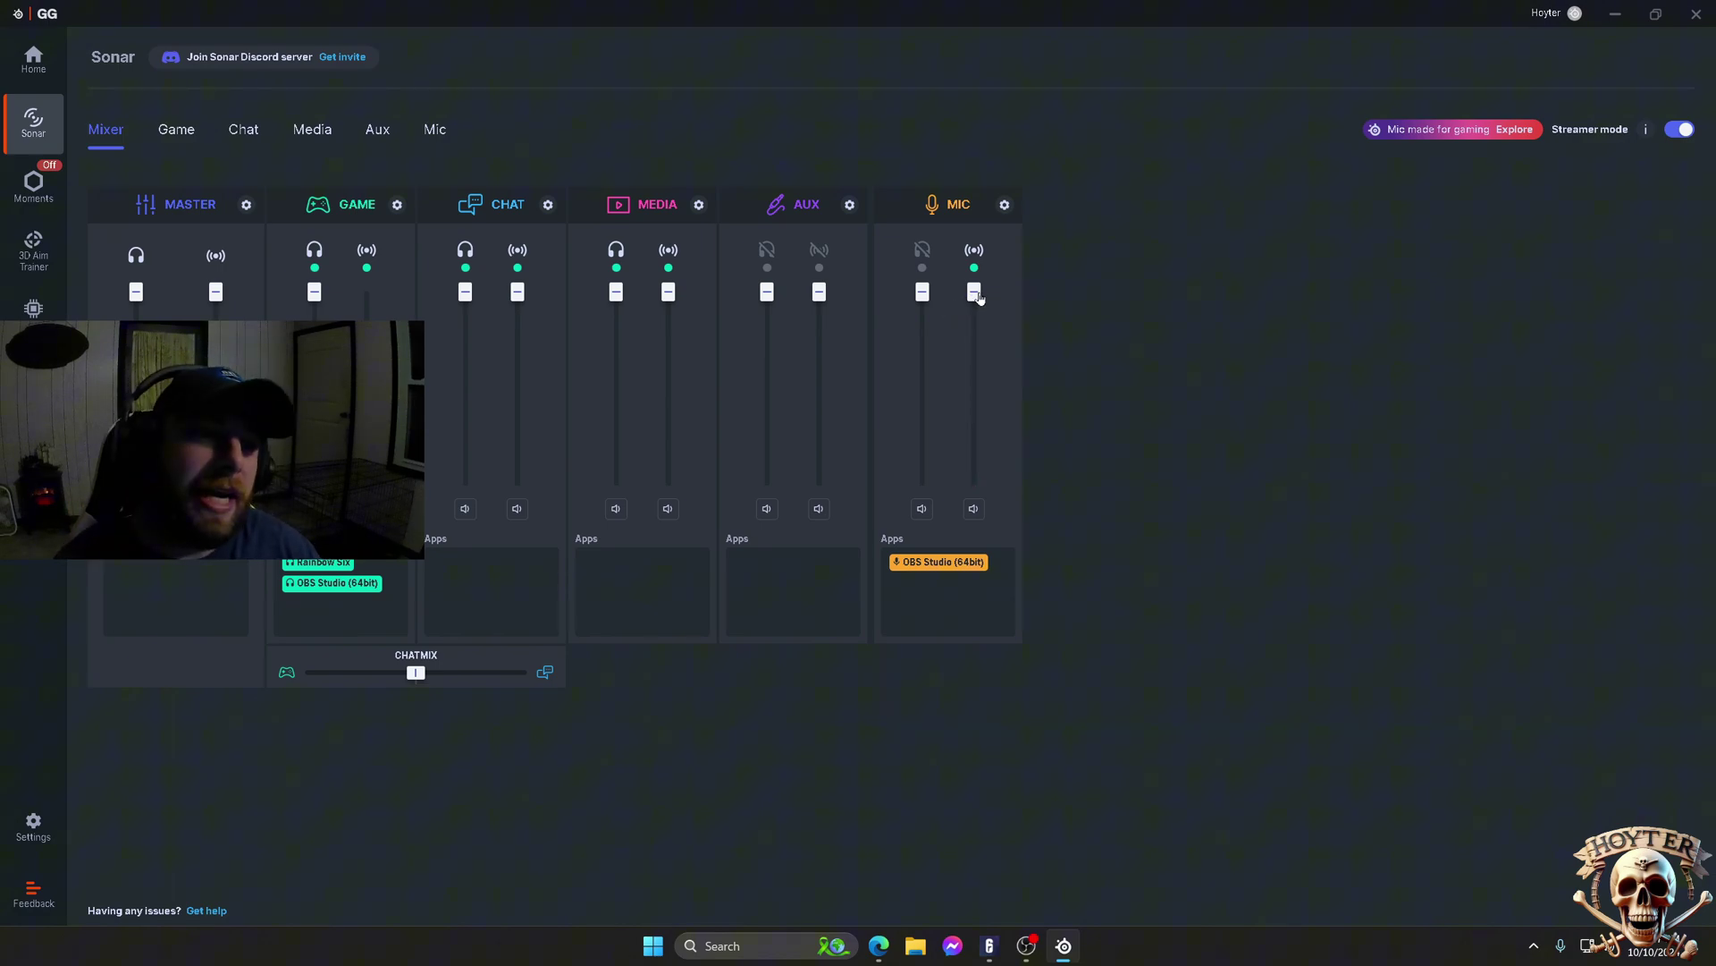
left_click_drag(974, 293, 974, 371)
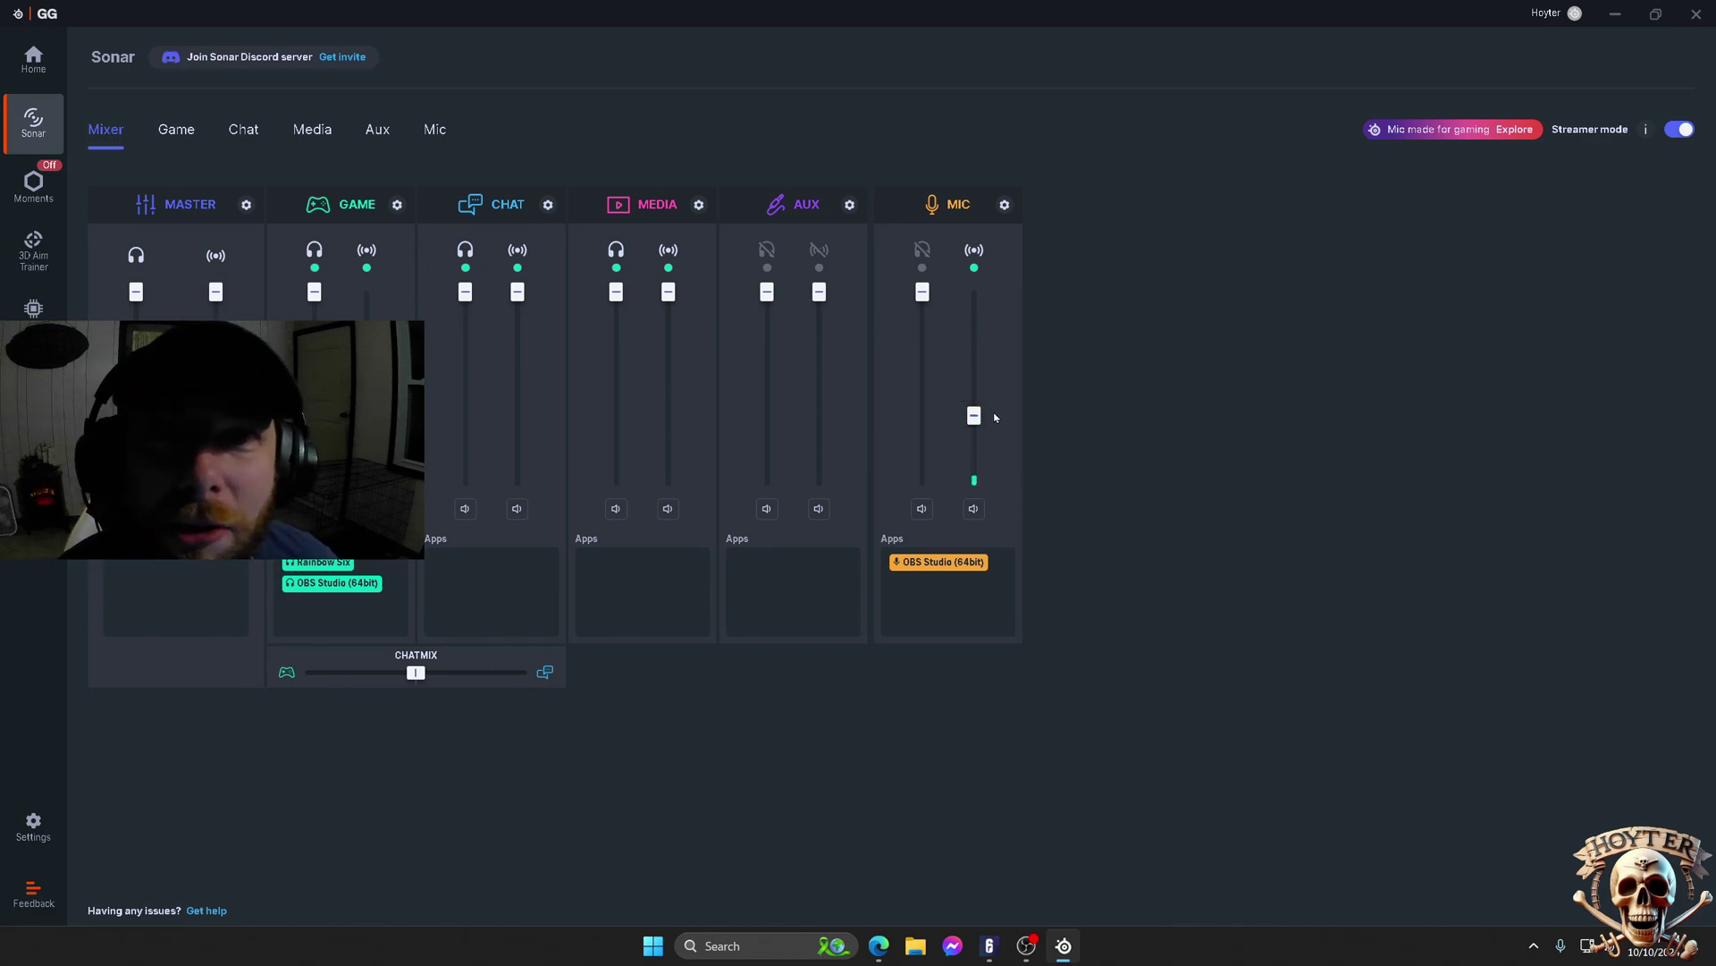
left_click_drag(975, 415, 1041, 298)
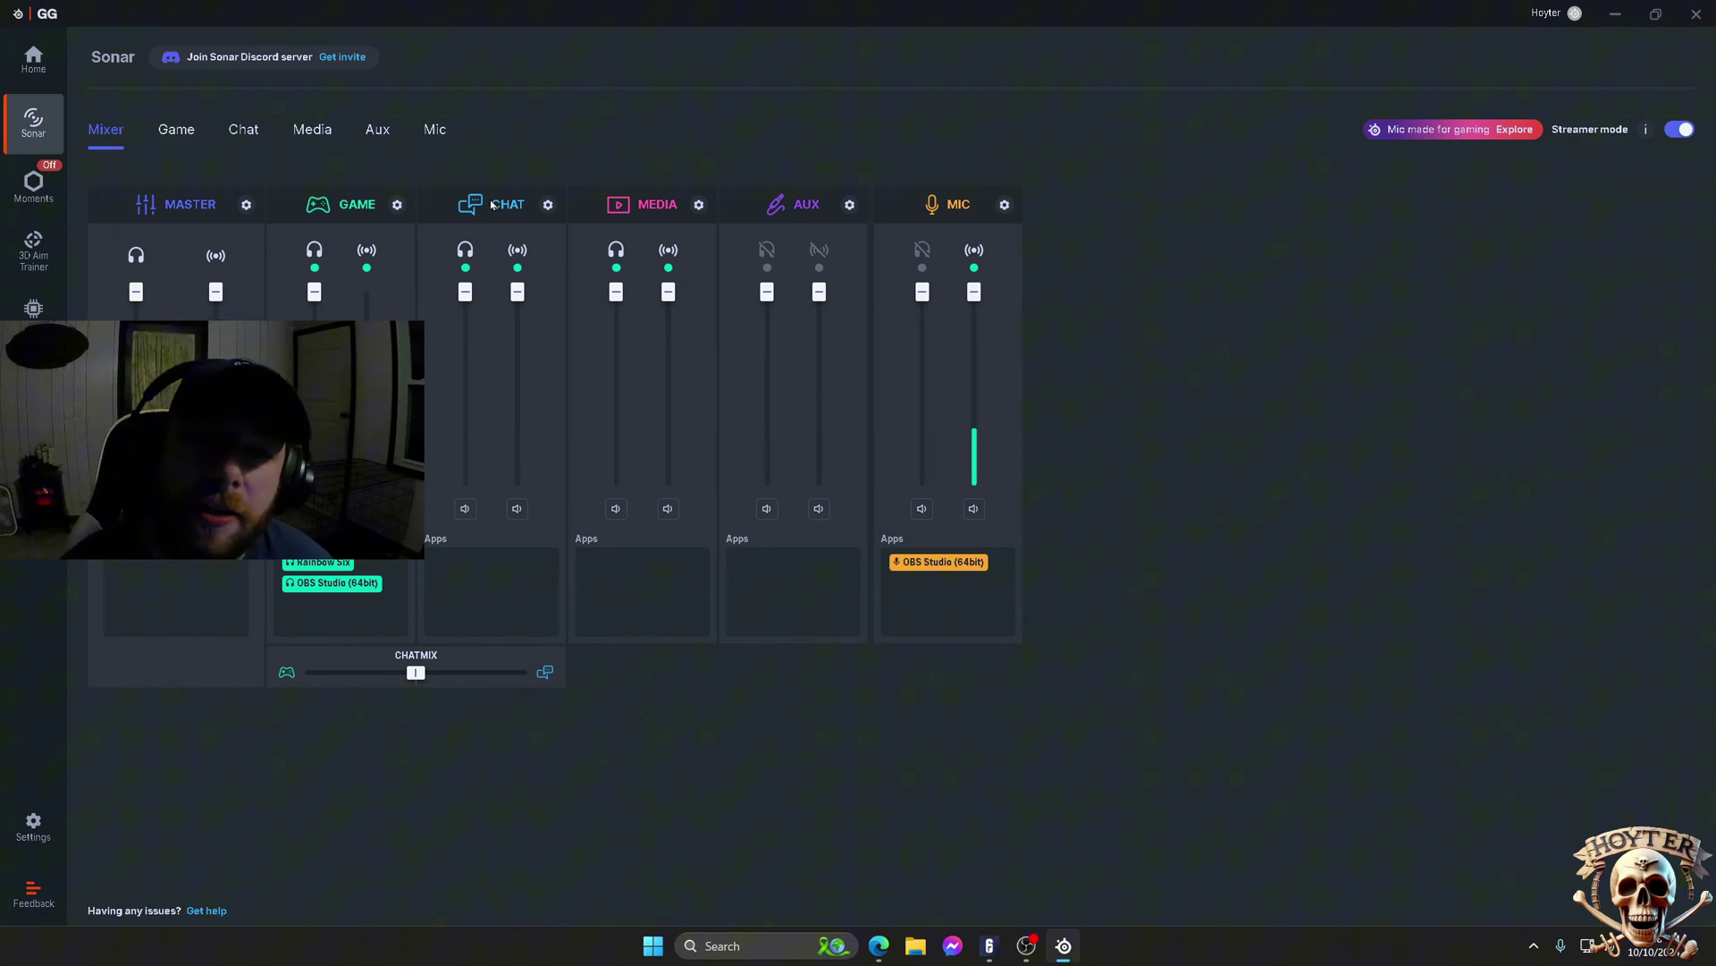
left_click(176, 129)
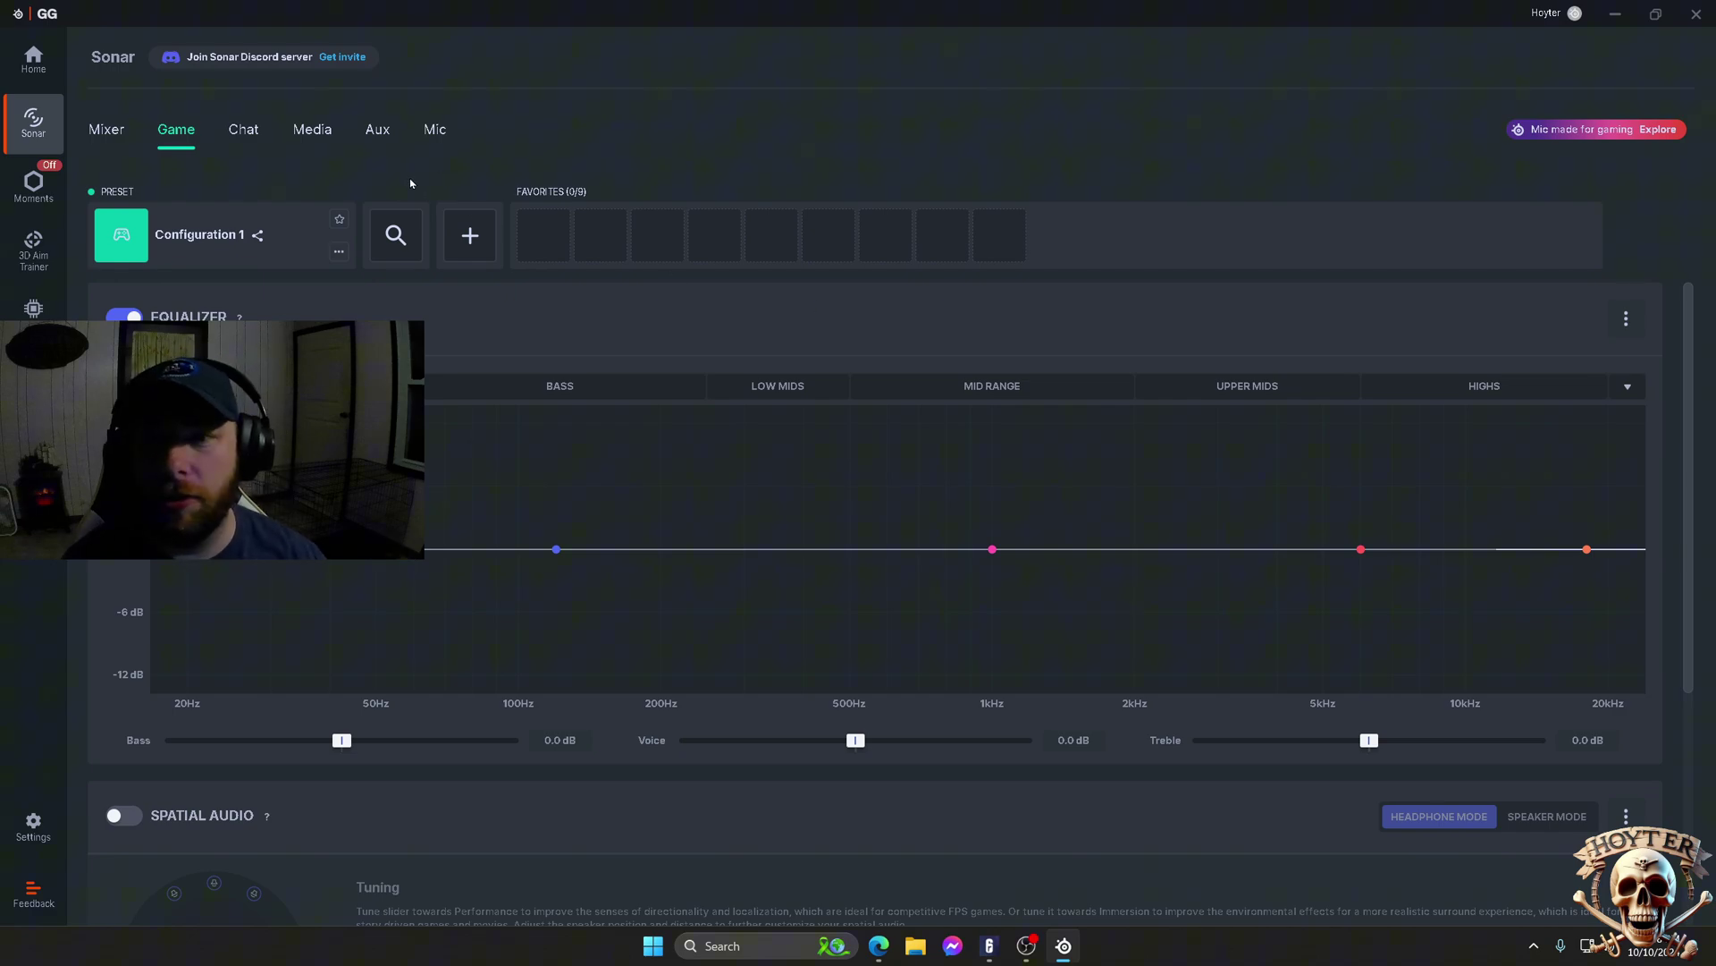
Apply the Siege Sounds EQ preset to the Game channel instead of creative siege sounds
left_click(302, 239)
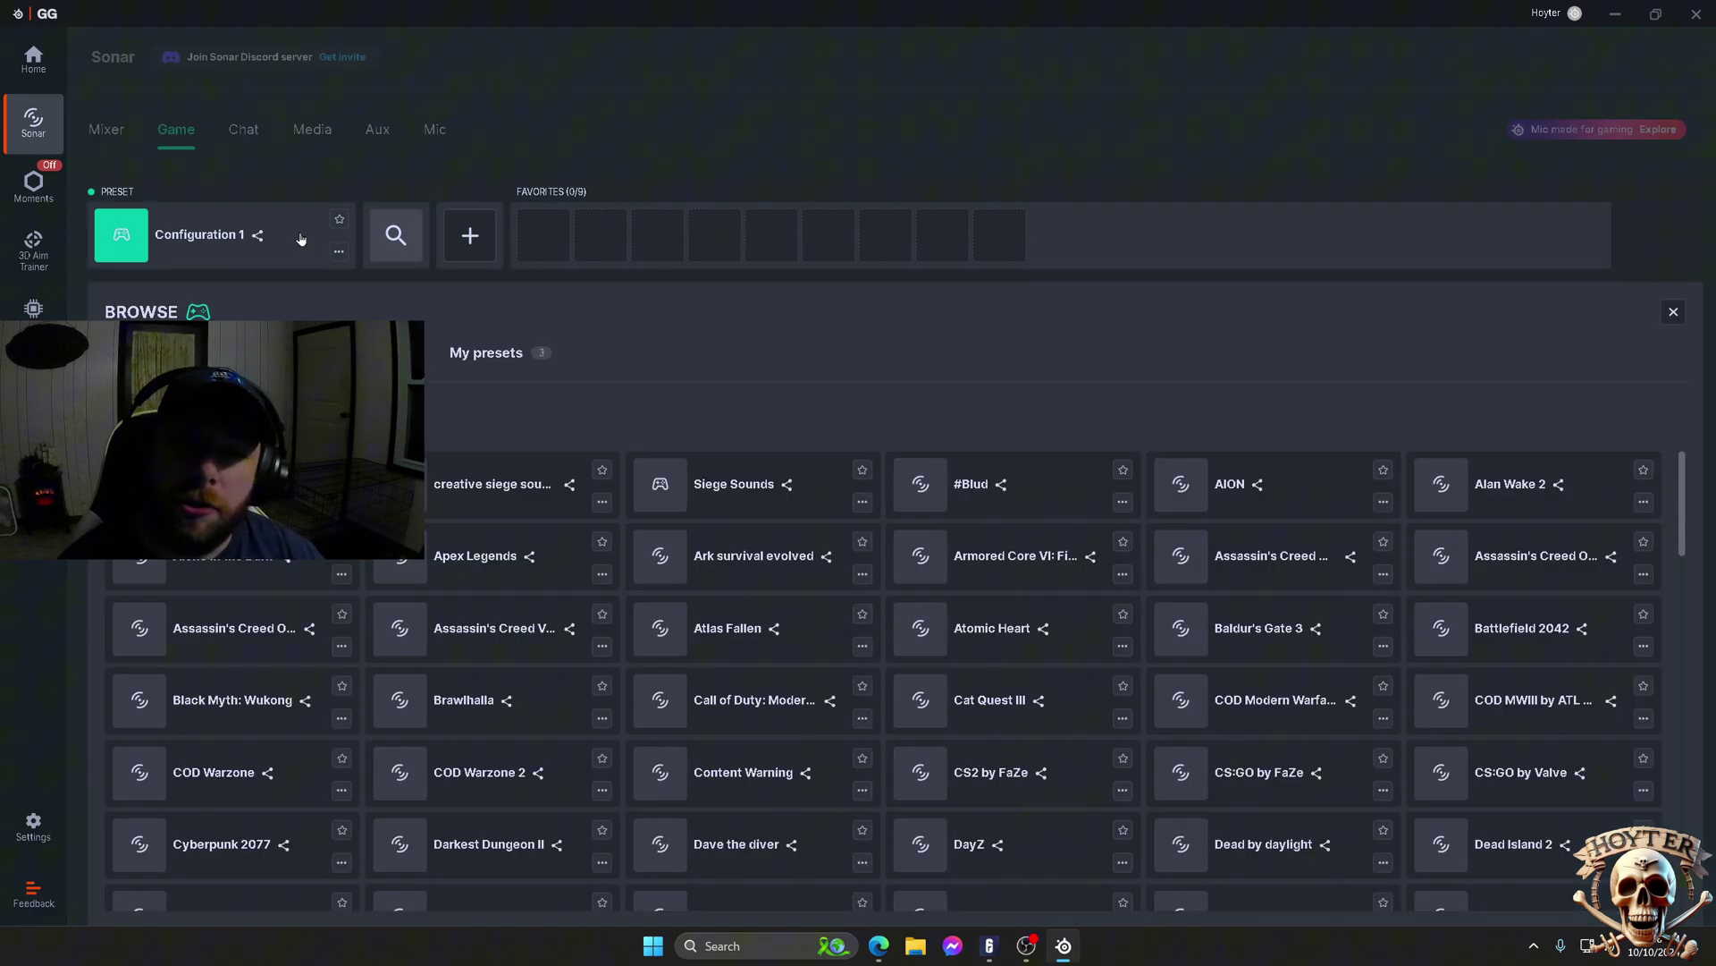
left_click(521, 498)
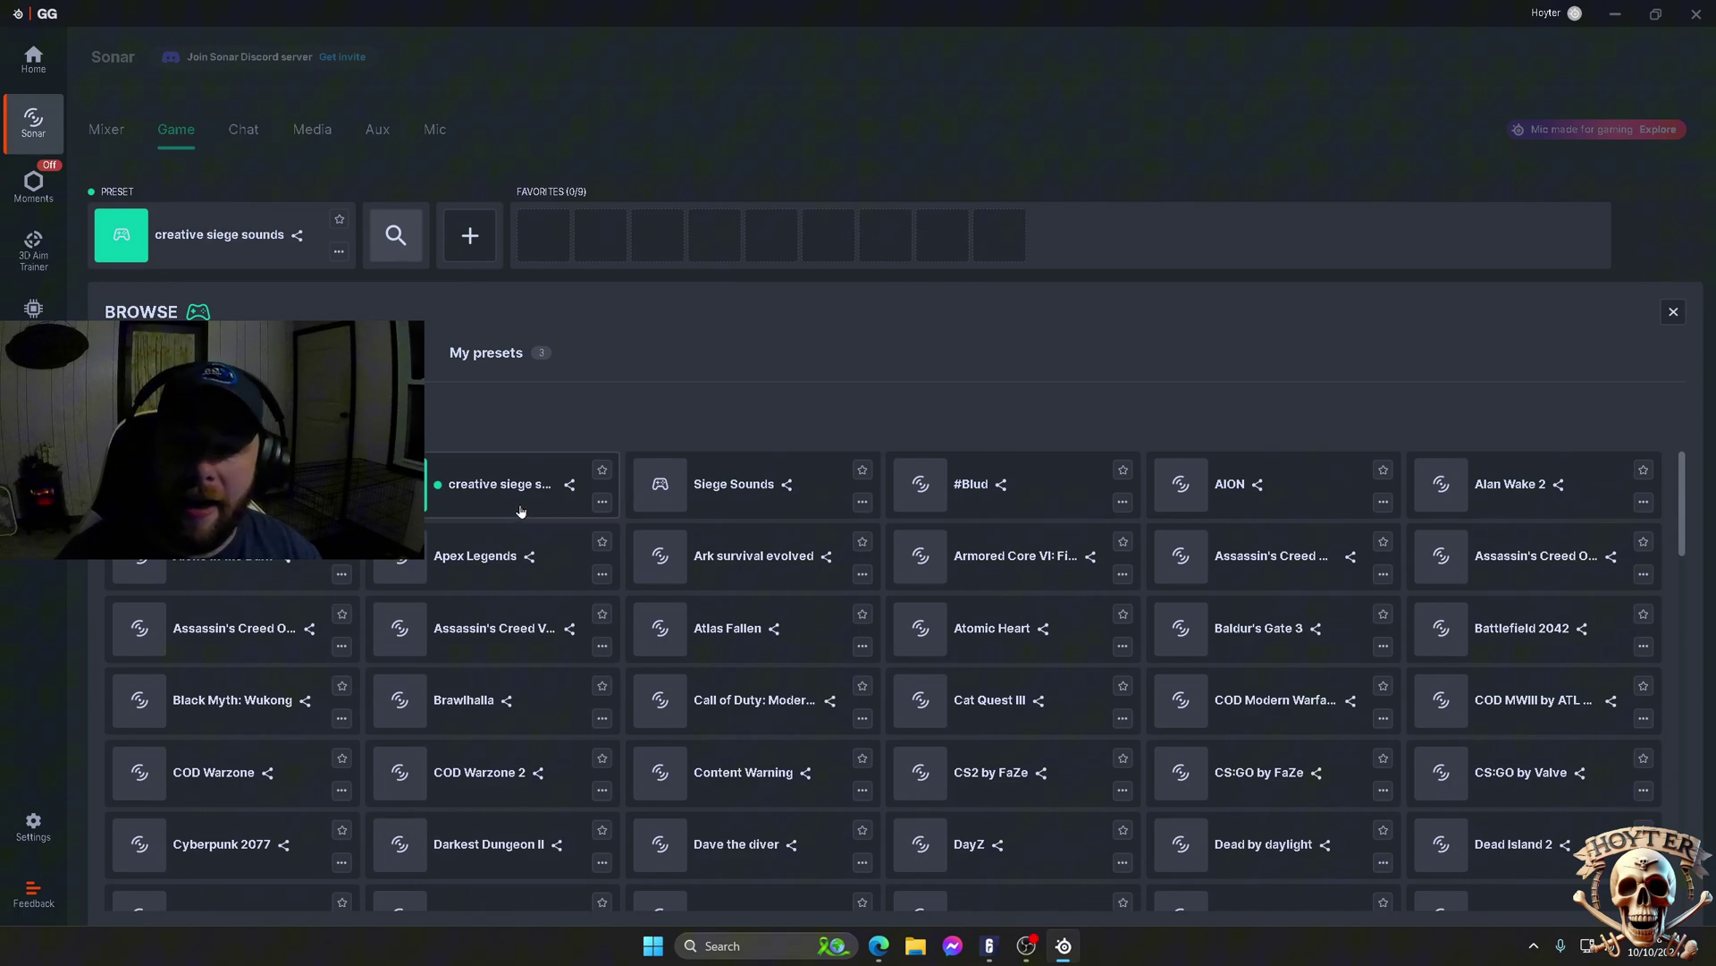
left_click(738, 497)
left_click(202, 245)
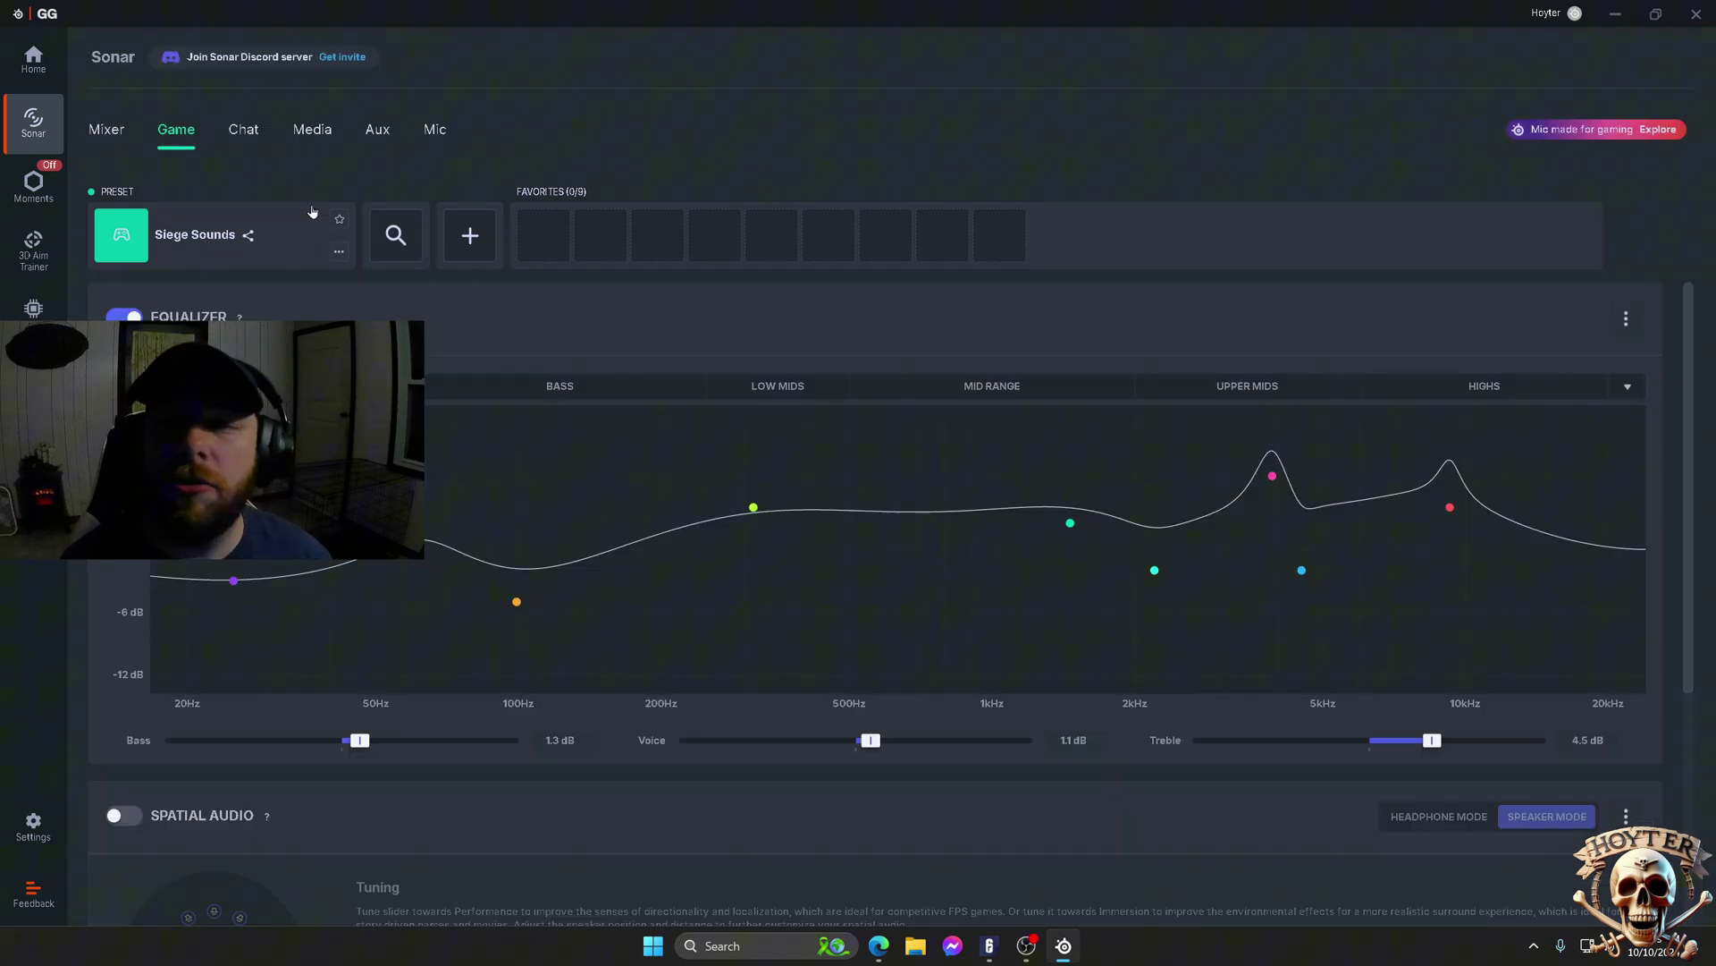
Create a share link for the Siege Sounds configuration and close the sharing dialog
left_click(250, 237)
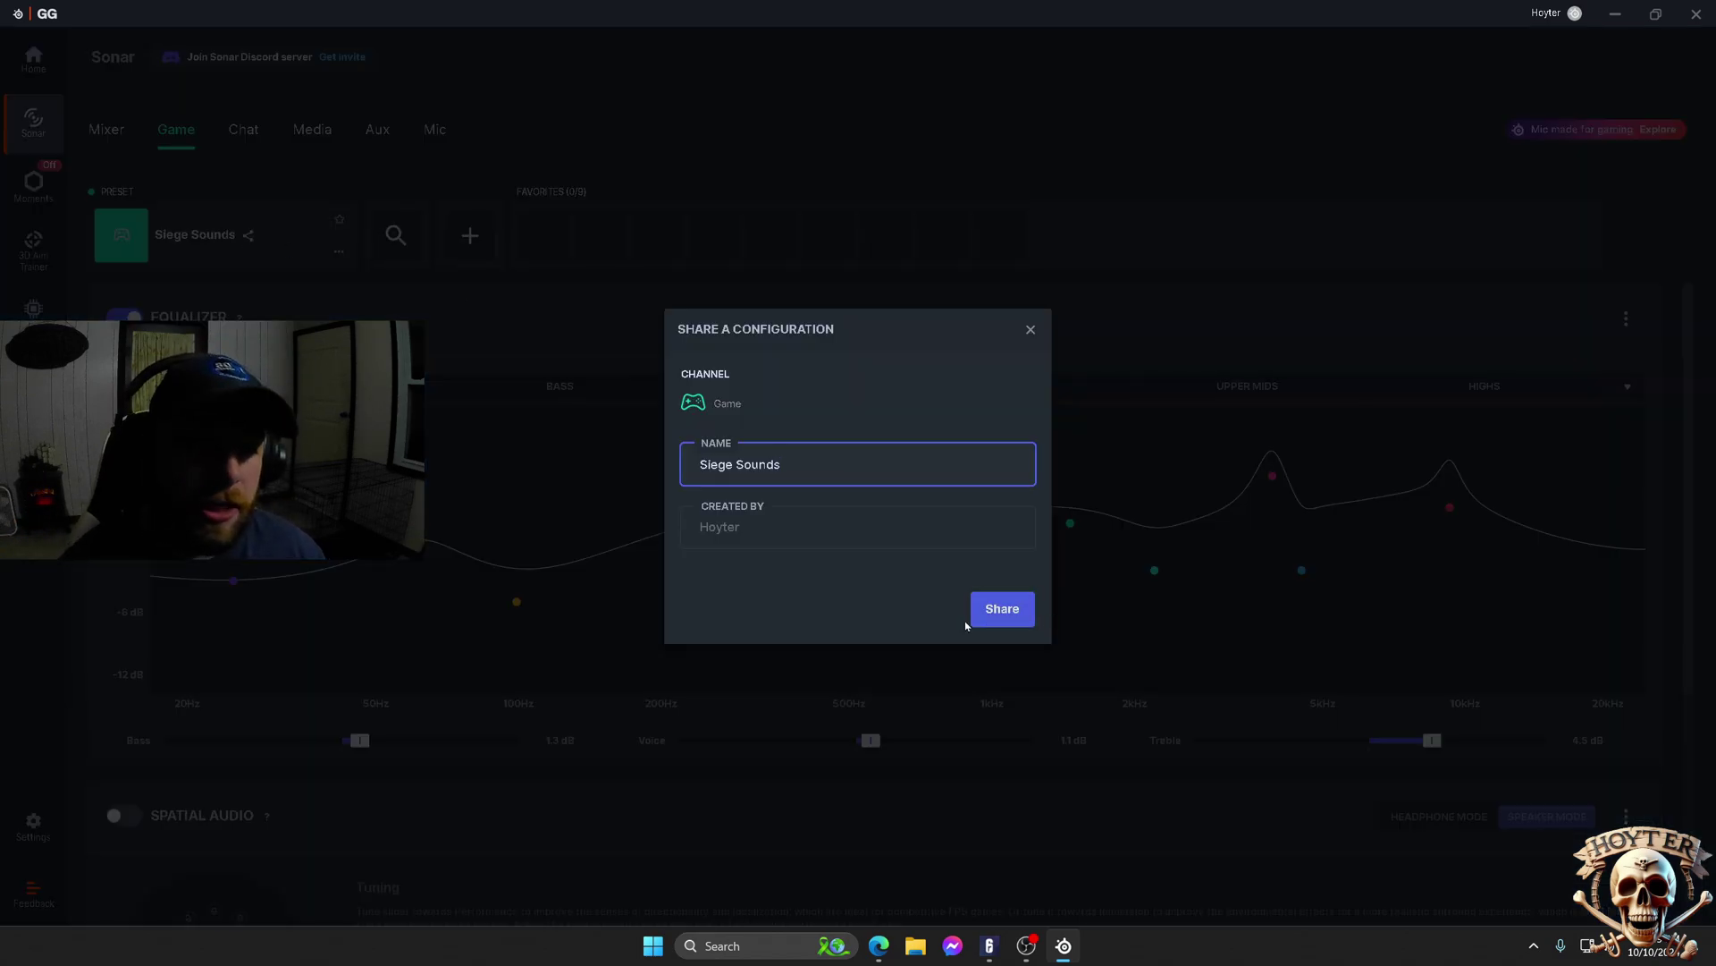
left_click(1002, 607)
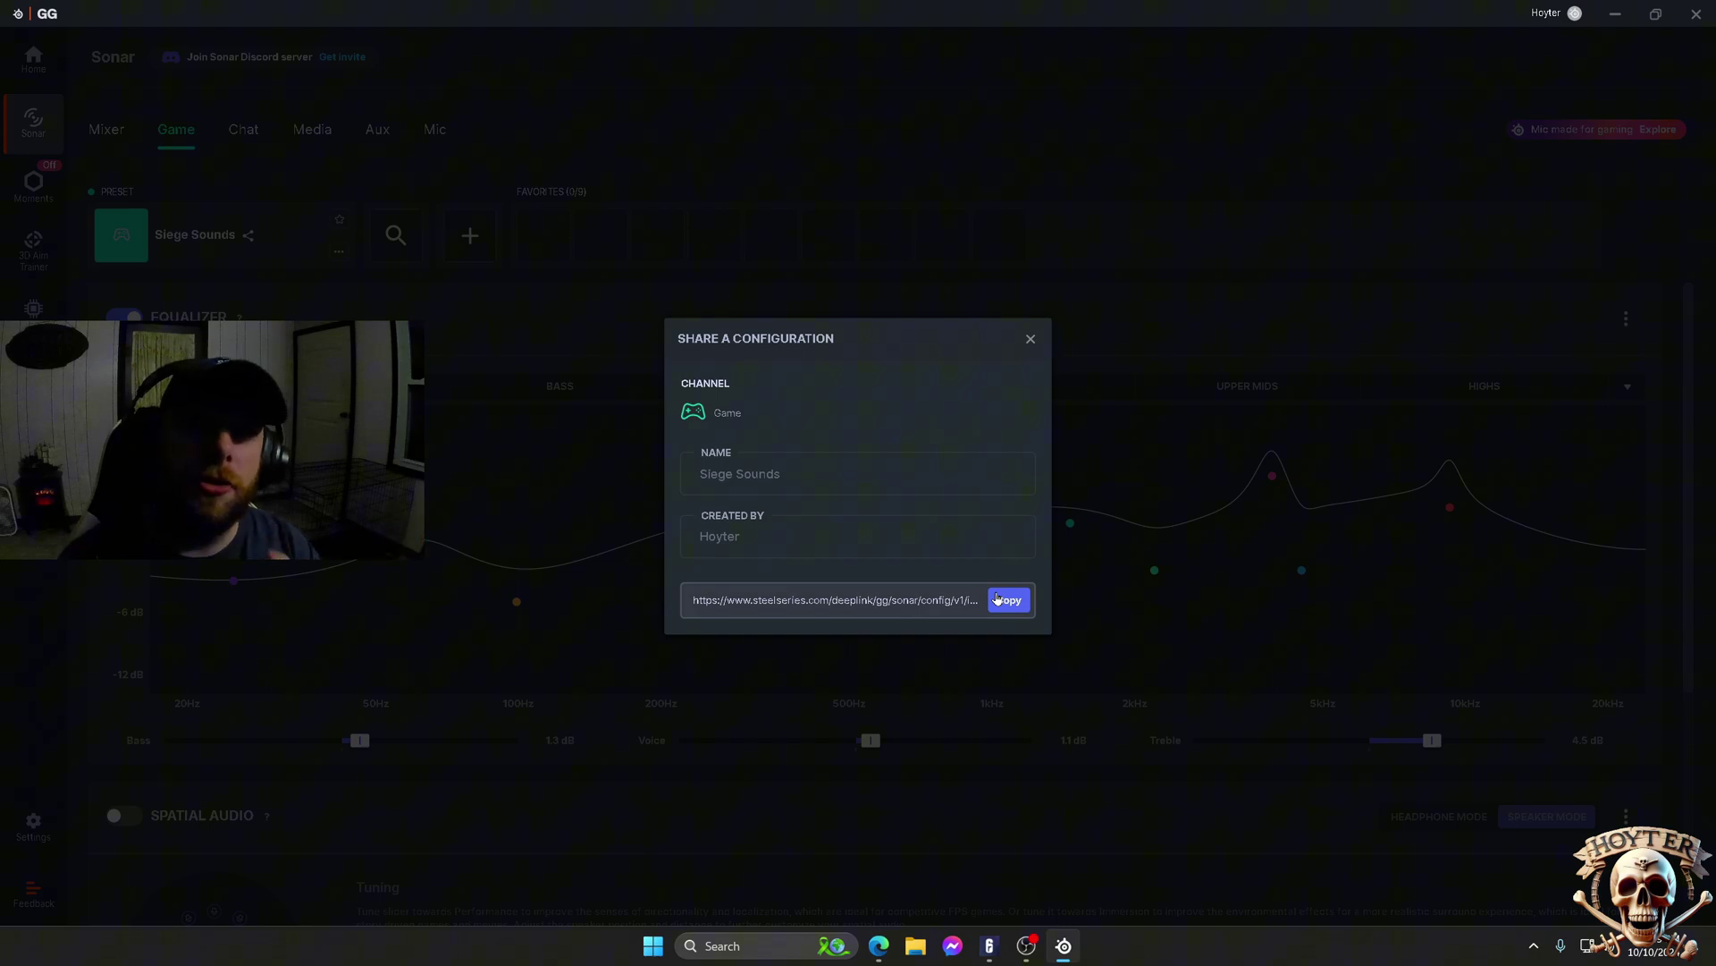
left_click(1005, 600)
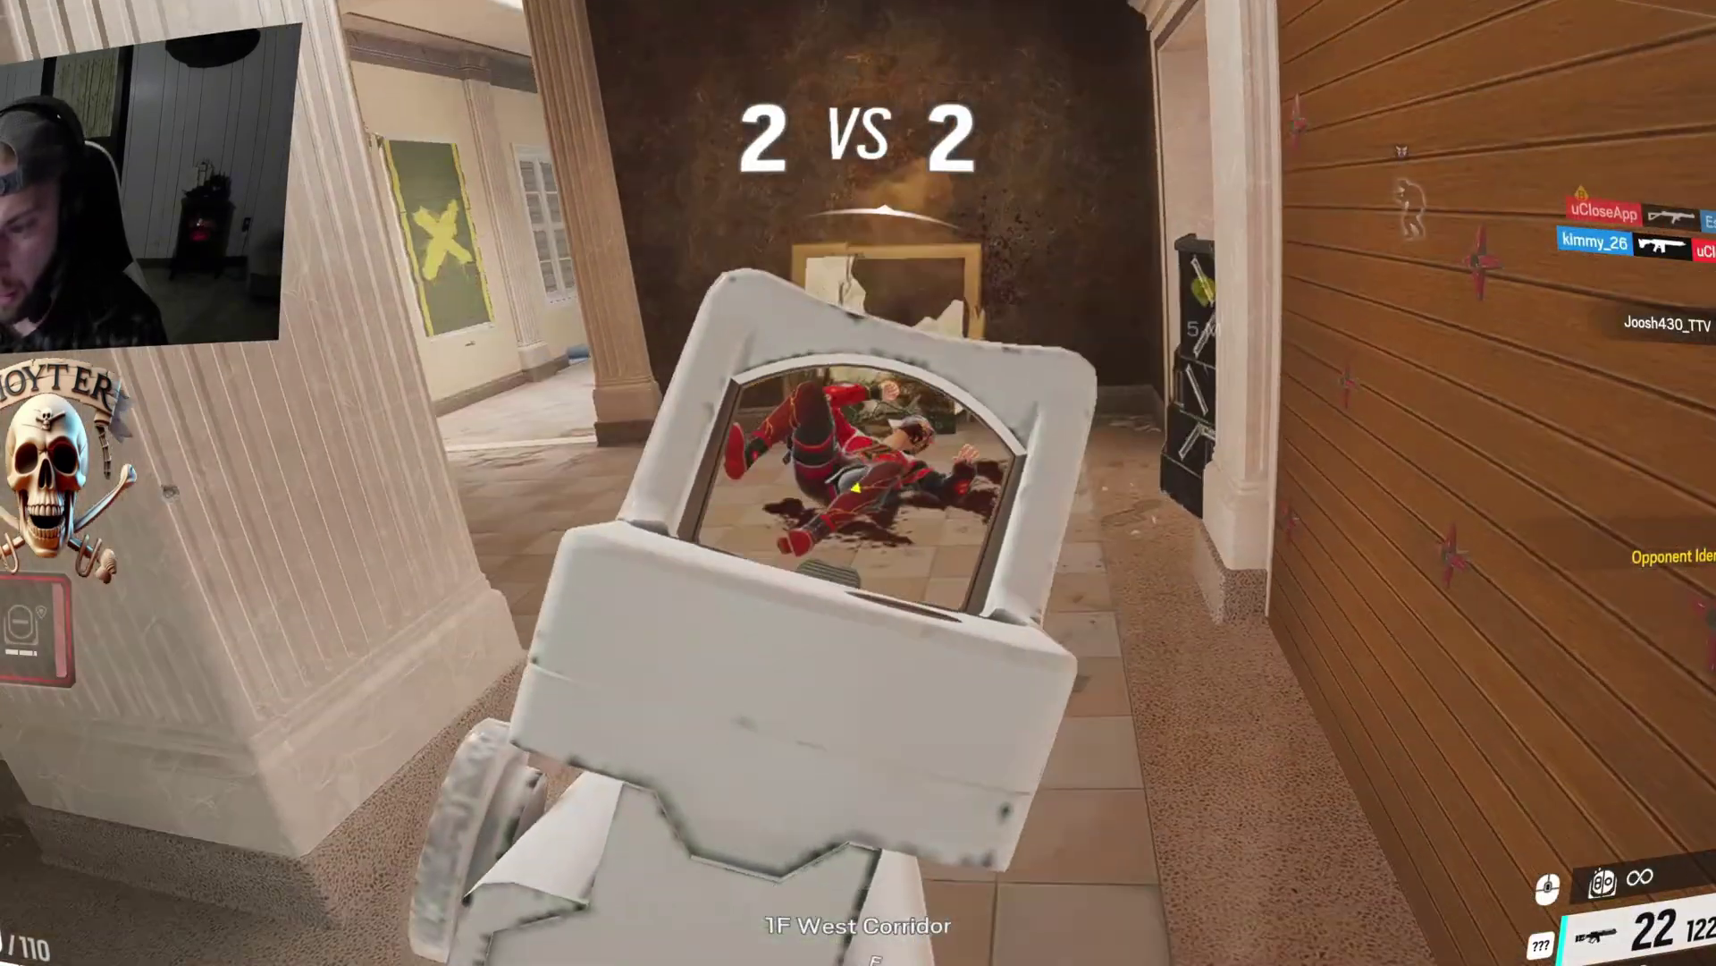
Shoot the enemy in the corridor to take round 3
left_click(859, 484)
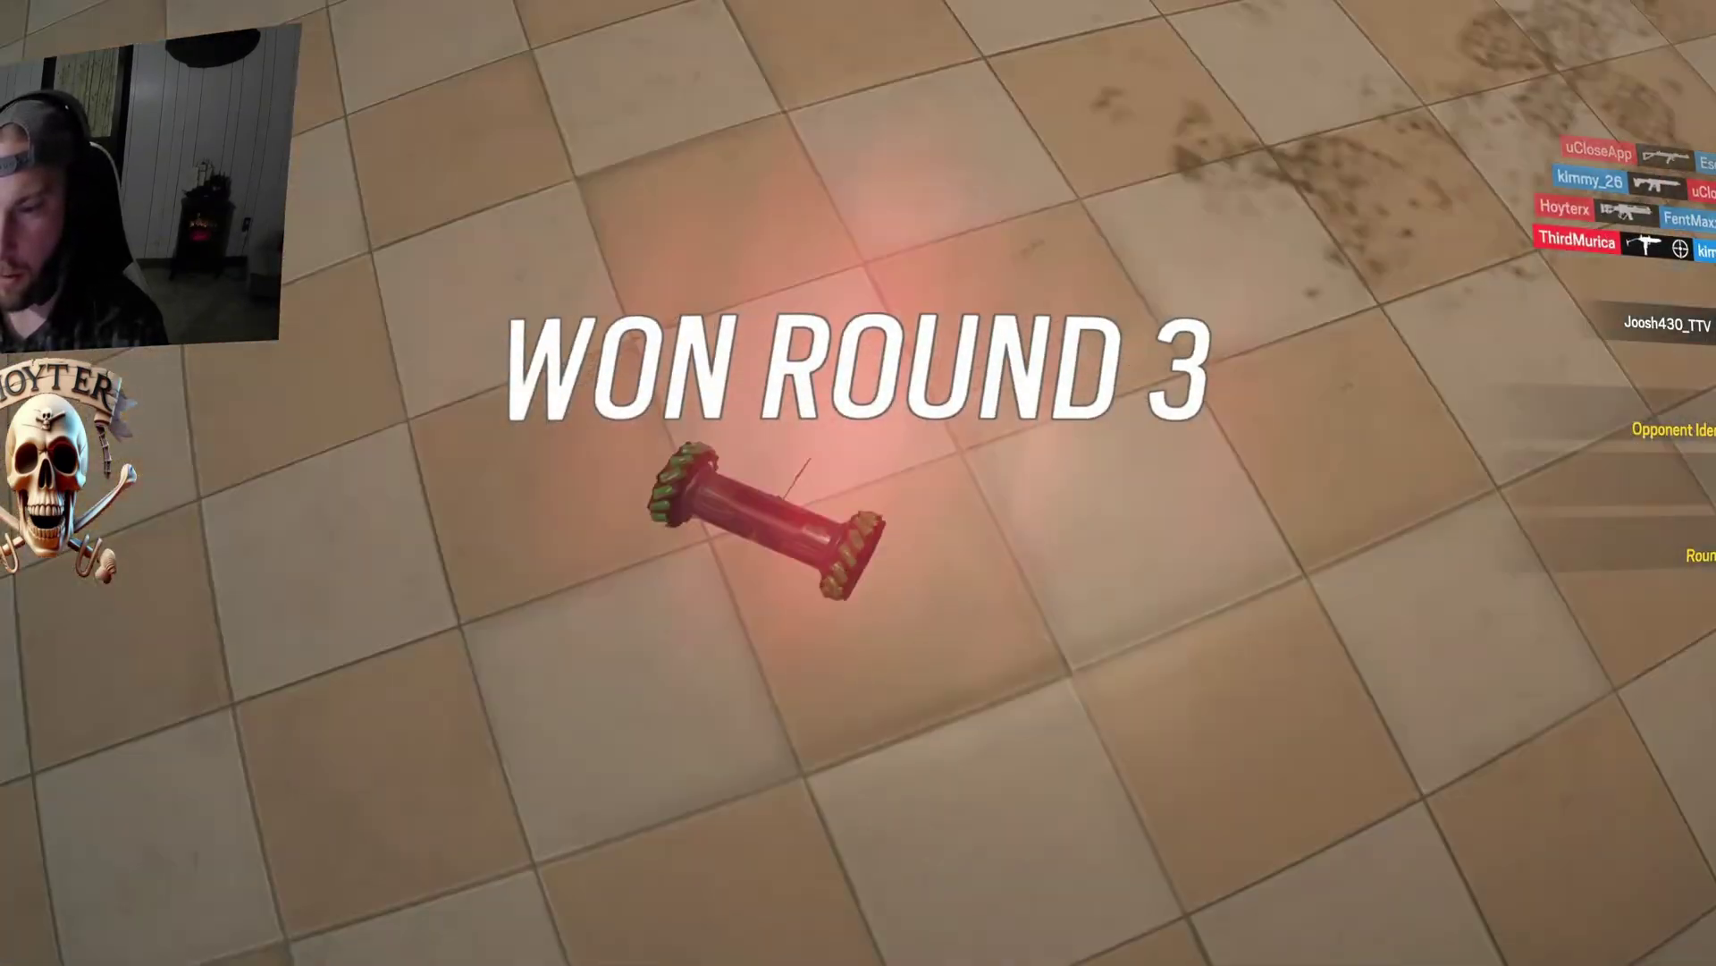